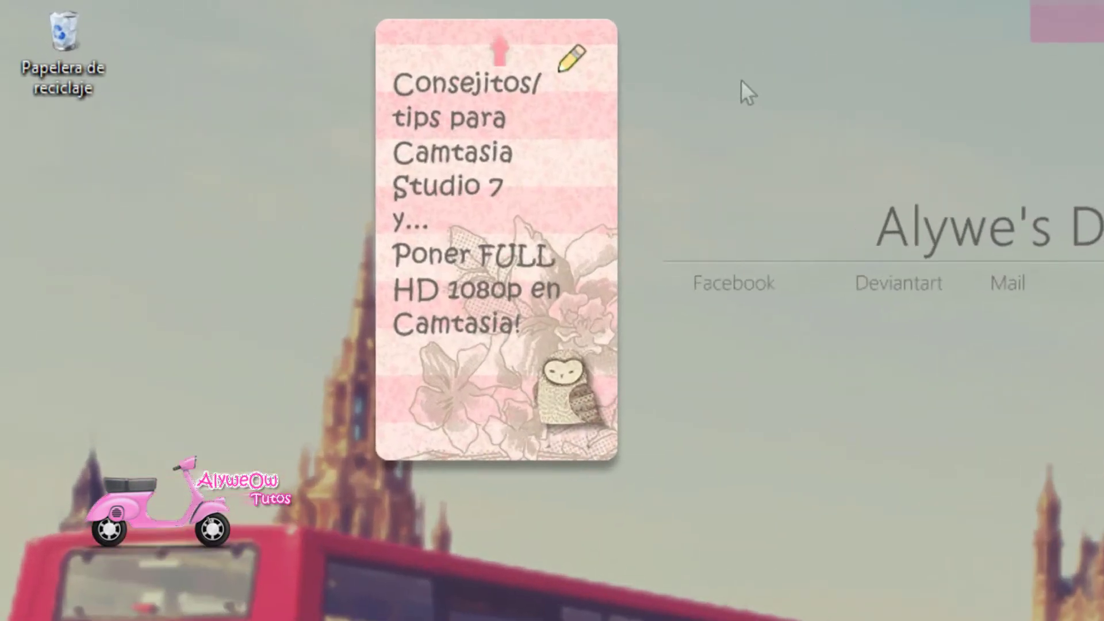
Step: Switch to Firefox and examine the quality control of the YouTube channel's featured video
{"action": "left_click", "coordinate": [500, 53]}
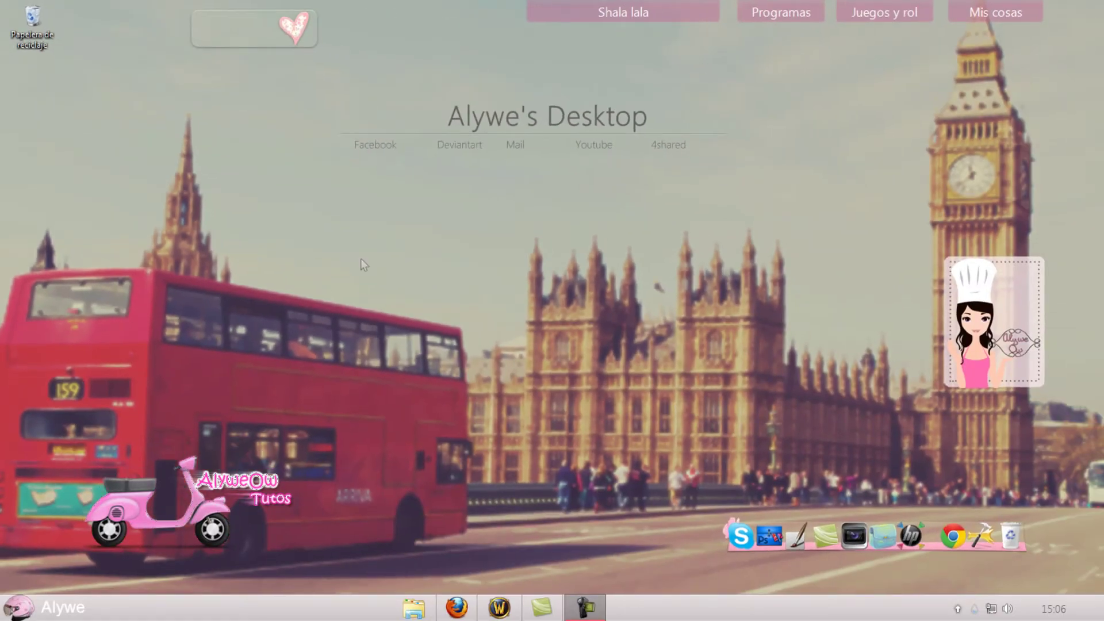
{"action": "left_click", "coordinate": [456, 607]}
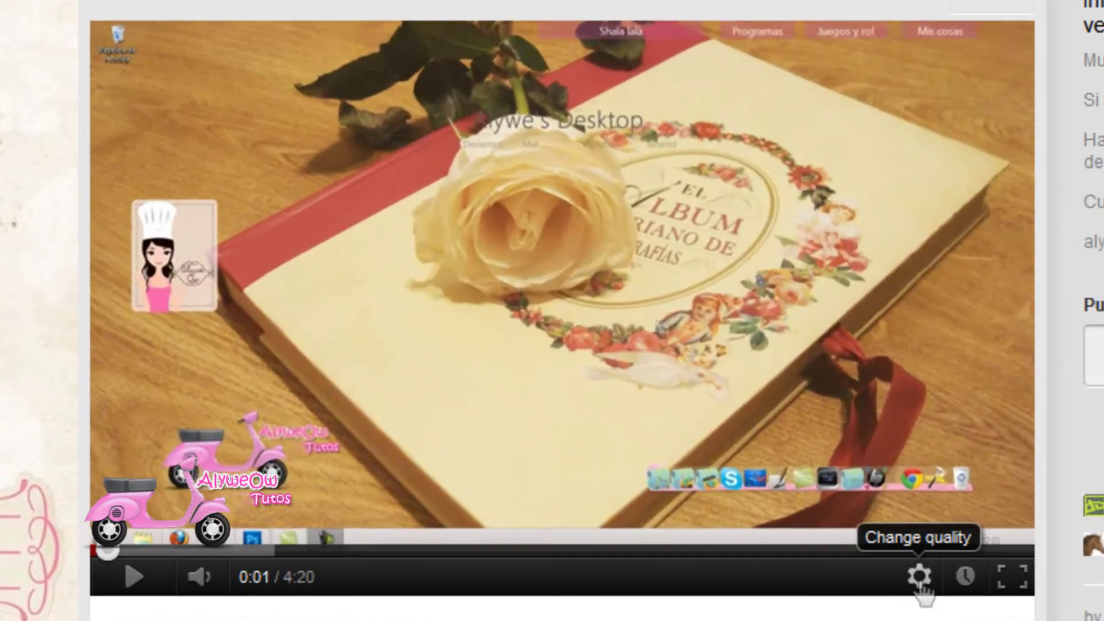
{"action": "left_click", "coordinate": [606, 452]}
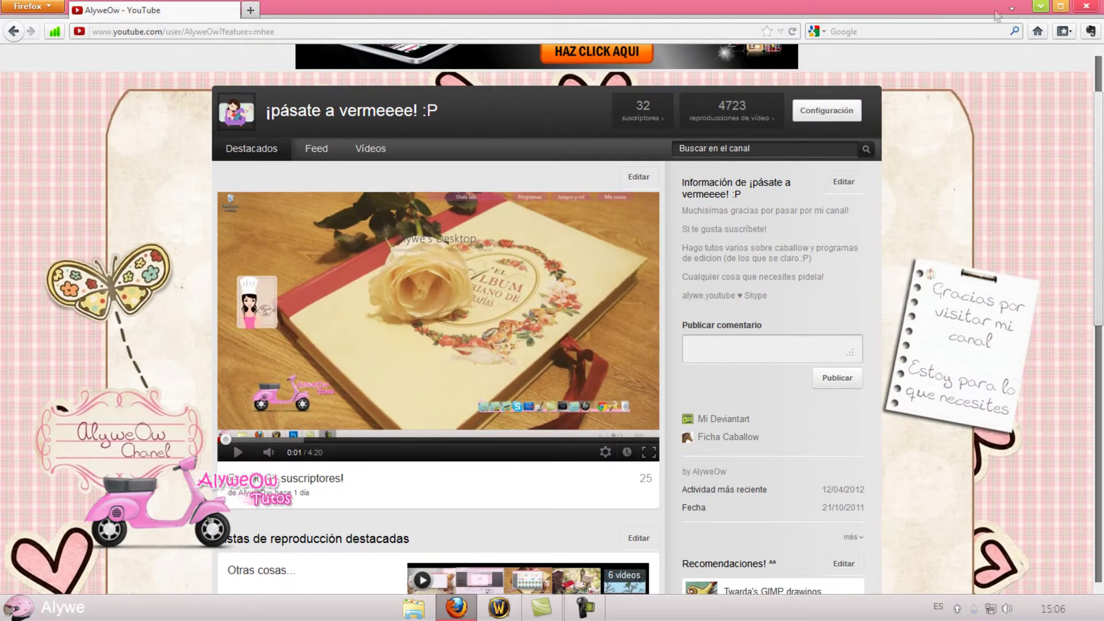
{"action": "left_click", "coordinate": [1073, 6]}
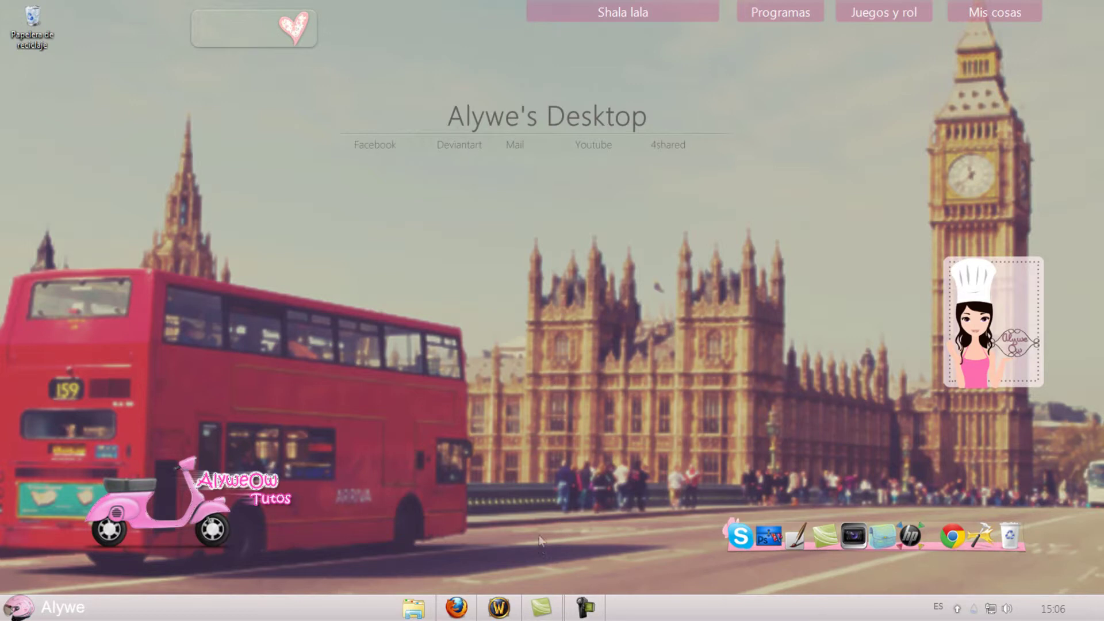
Step: Switch to Camtasia Studio and import the recording "agradecimientos 1" from the Camtasia Studio folder in Documents
{"action": "left_click", "coordinate": [541, 607]}
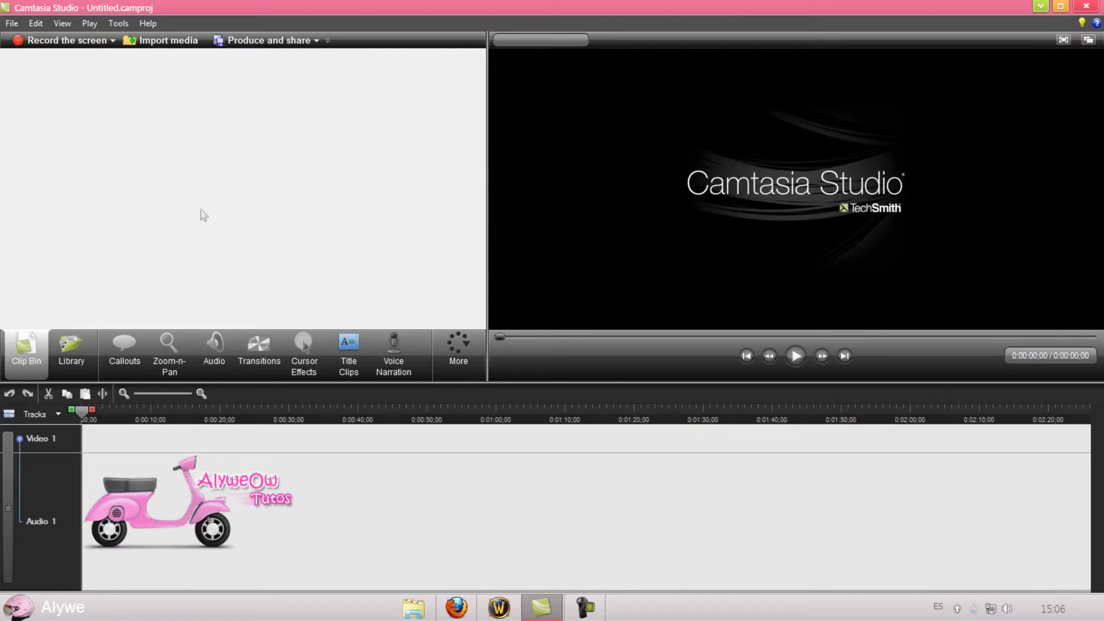
{"action": "left_click", "coordinate": [165, 44]}
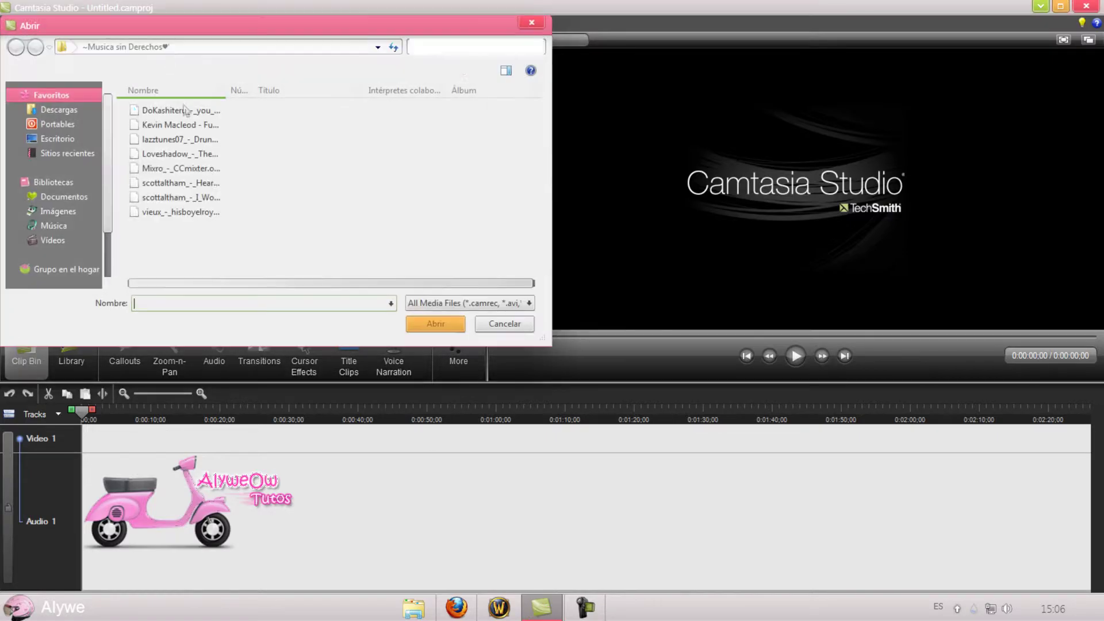
{"action": "left_click", "coordinate": [63, 196]}
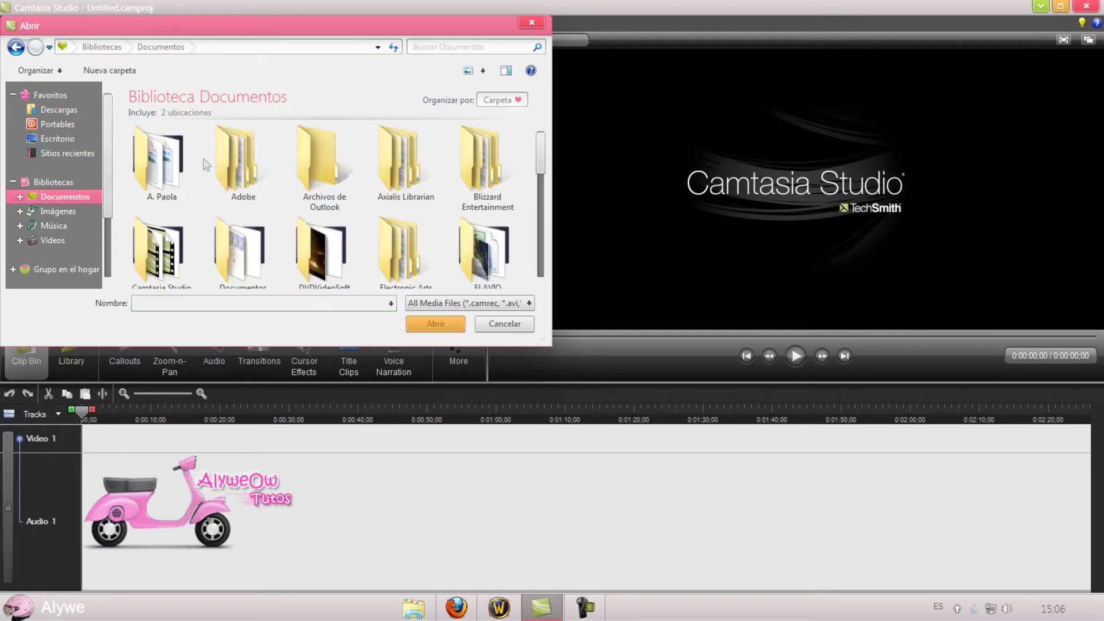
{"action": "left_click", "coordinate": [187, 262]}
{"action": "double_click", "coordinate": [187, 260]}
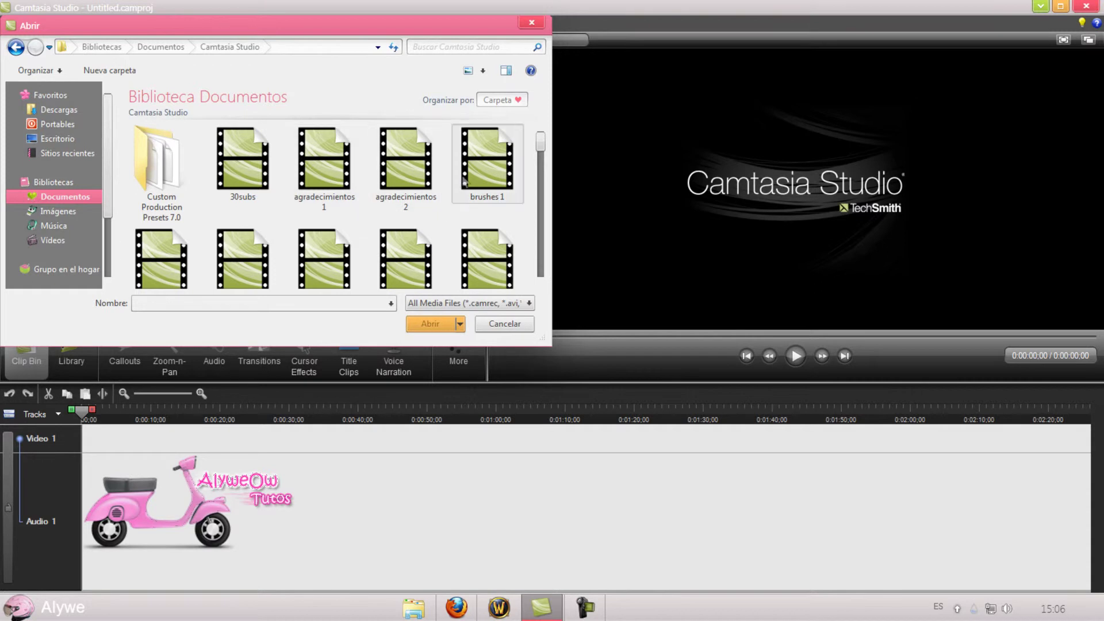
{"action": "left_click", "coordinate": [323, 167]}
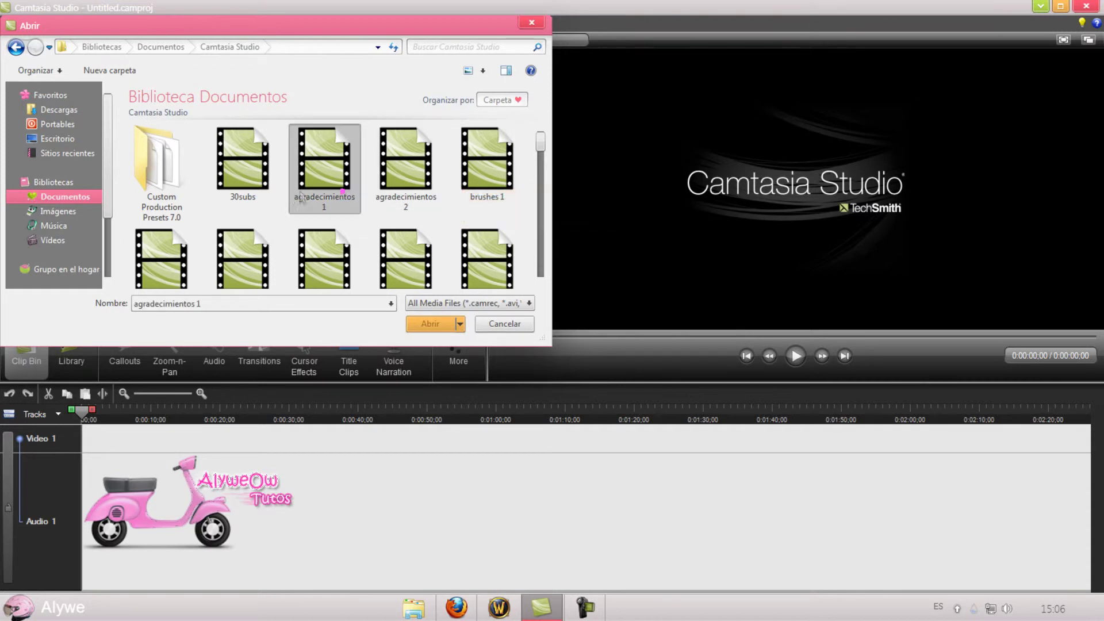
{"action": "left_click", "coordinate": [429, 324]}
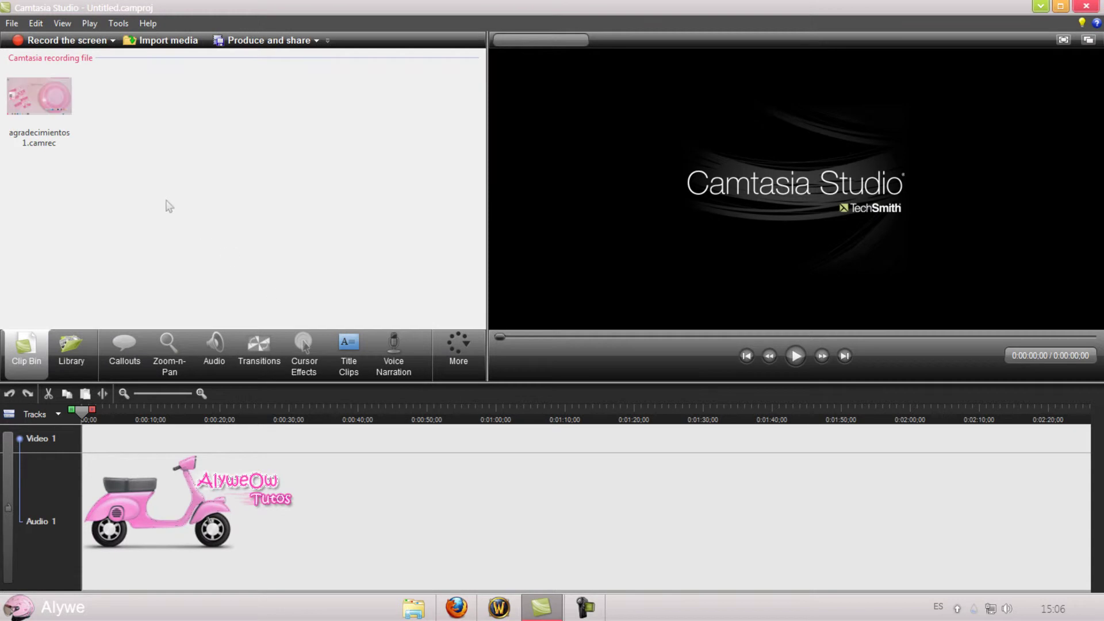
Step: Place the agradecimientos 1 recording on the timeline with editing dimensions set to the 1600 x 900 recording dimensions
{"action": "left_click", "coordinate": [10, 123]}
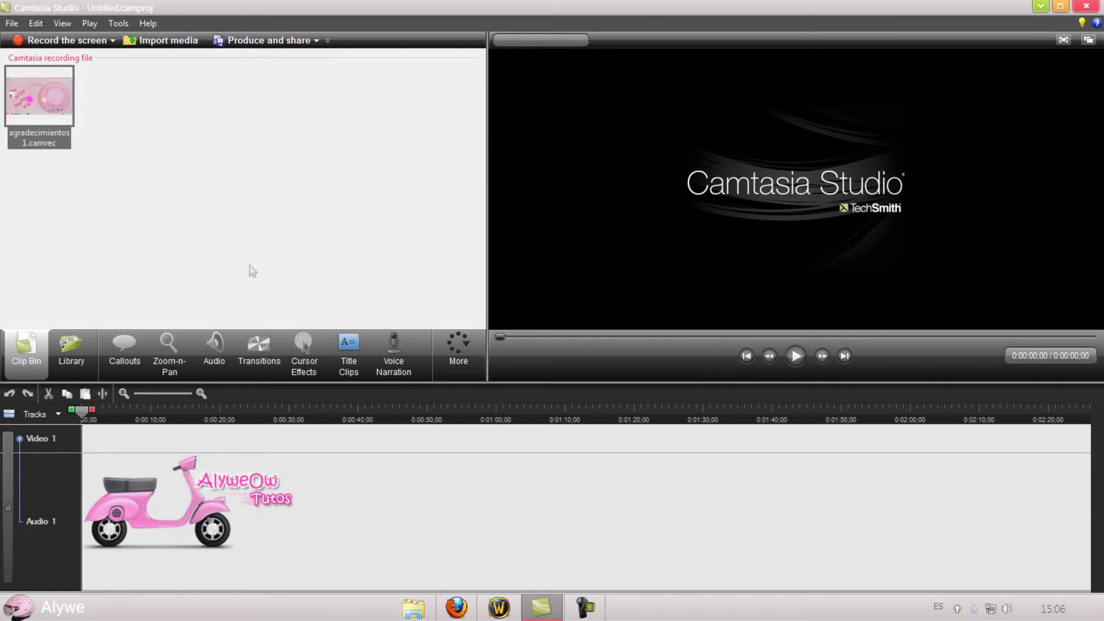
{"action": "left_click_drag", "start_coordinate": [54, 95], "coordinate": [145, 458]}
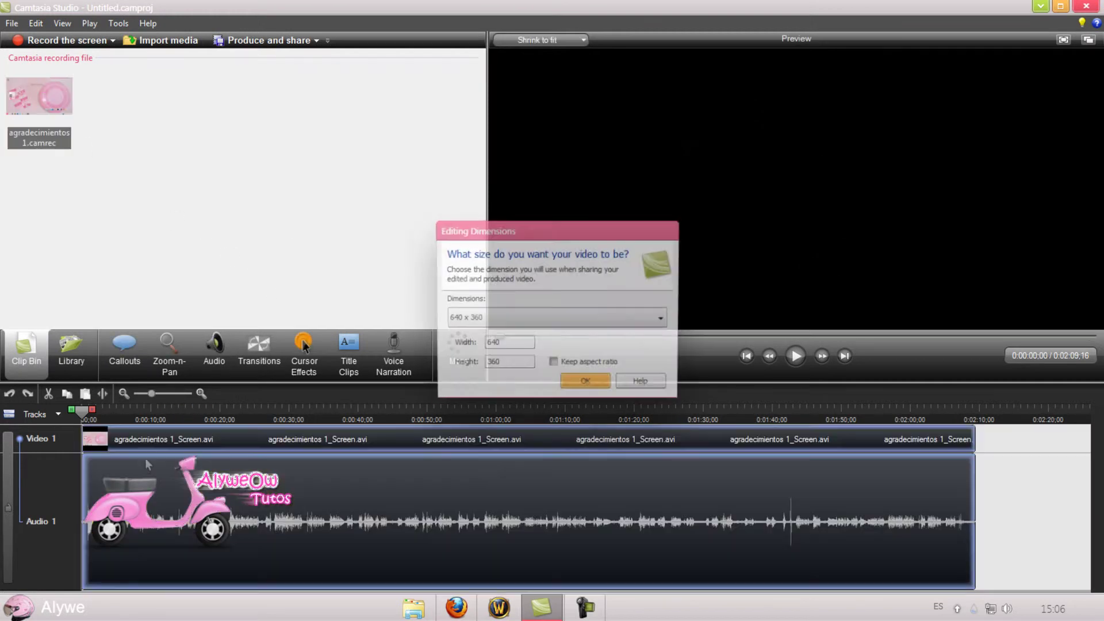
{"action": "left_click", "coordinate": [517, 319]}
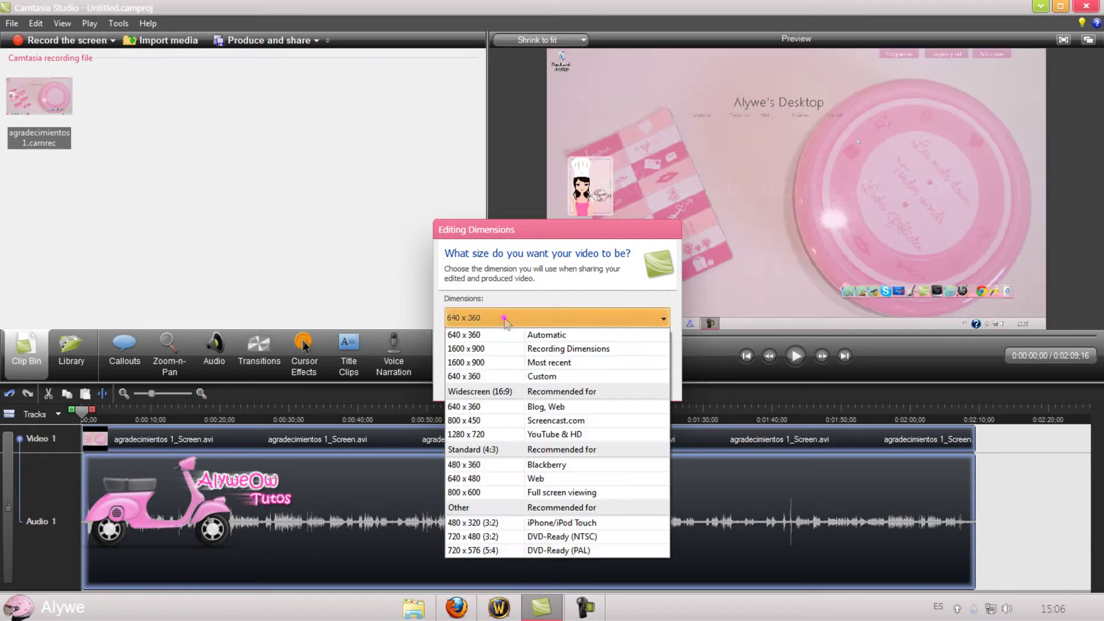
{"action": "left_click", "coordinate": [501, 352]}
{"action": "left_click", "coordinate": [589, 381]}
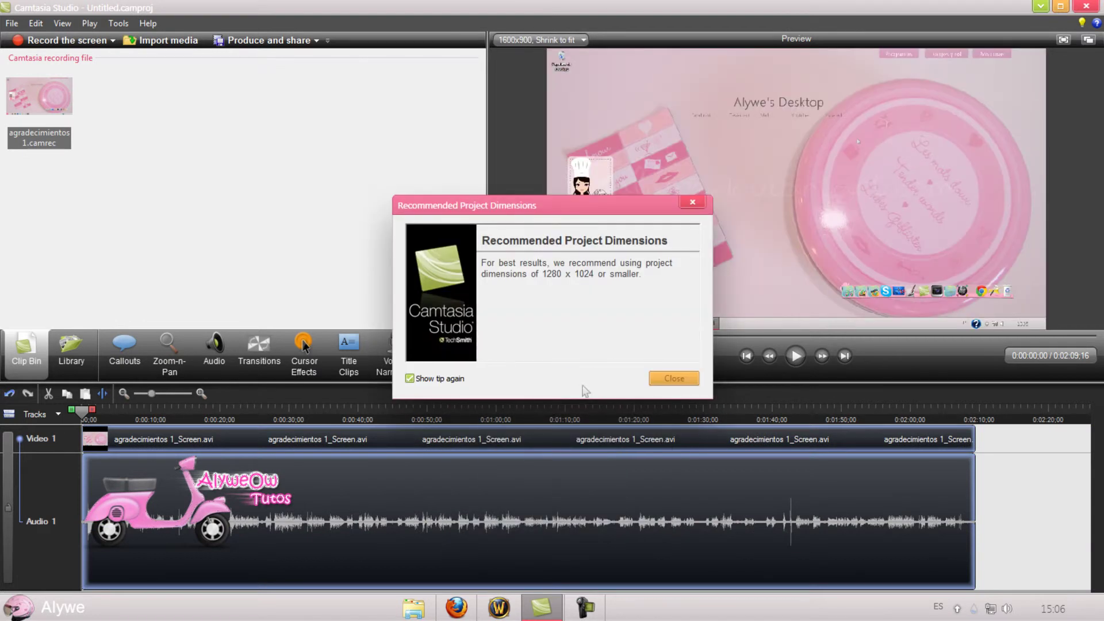
{"action": "left_click", "coordinate": [673, 378]}
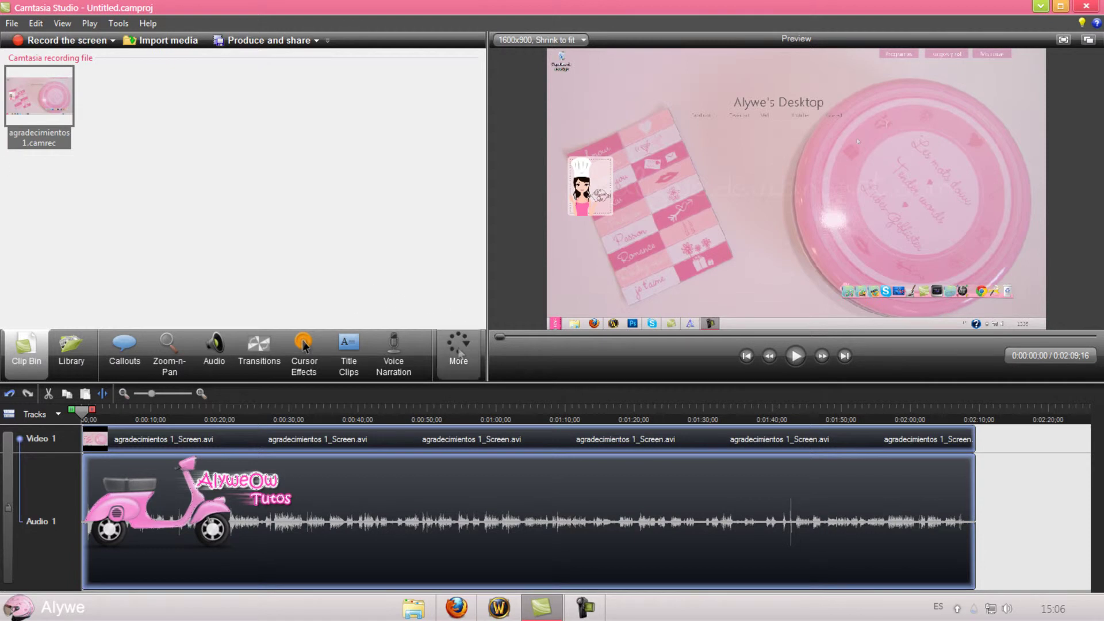
Step: Select the clip's full length on the timeline and enable noise removal in the audio settings
{"action": "mouse_move", "coordinate": [172, 354]}
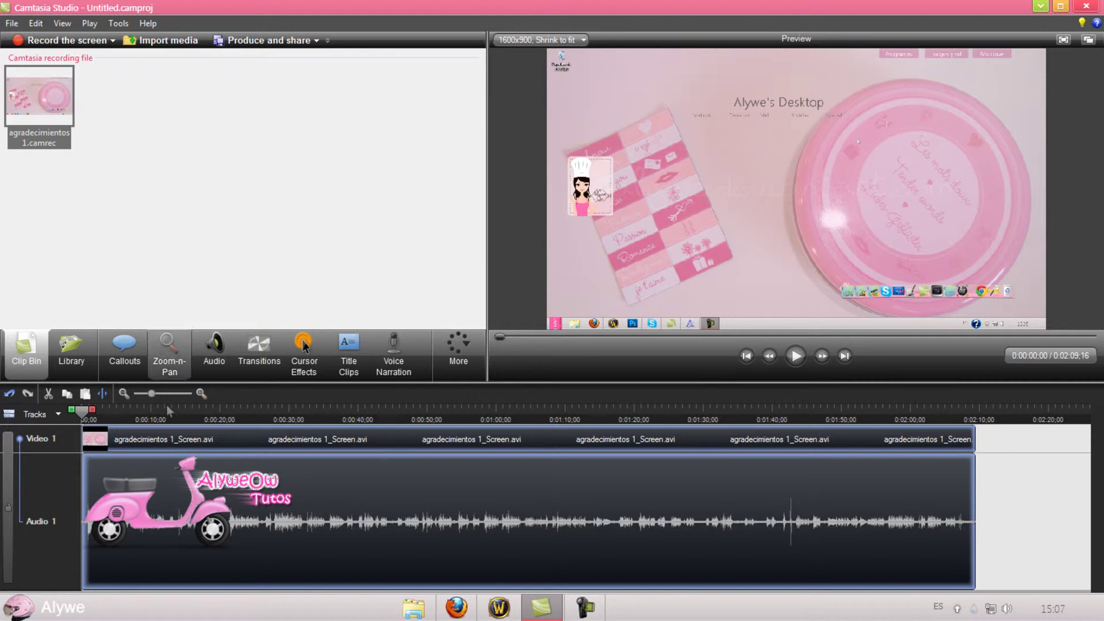
{"action": "left_click_drag", "start_coordinate": [95, 418], "coordinate": [1032, 481]}
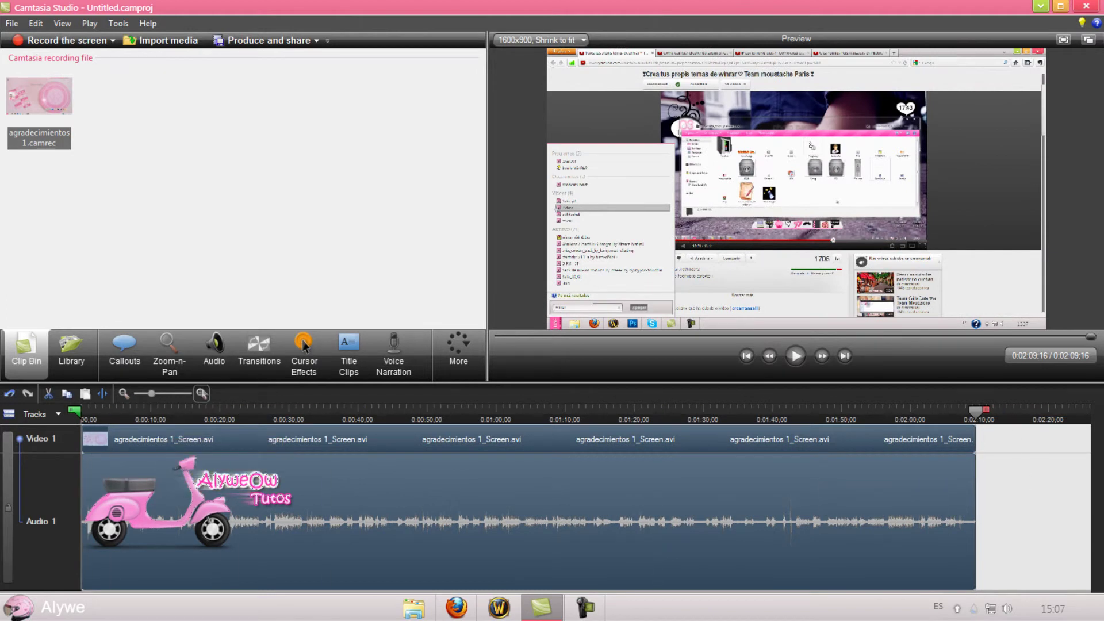
{"action": "left_click", "coordinate": [216, 368]}
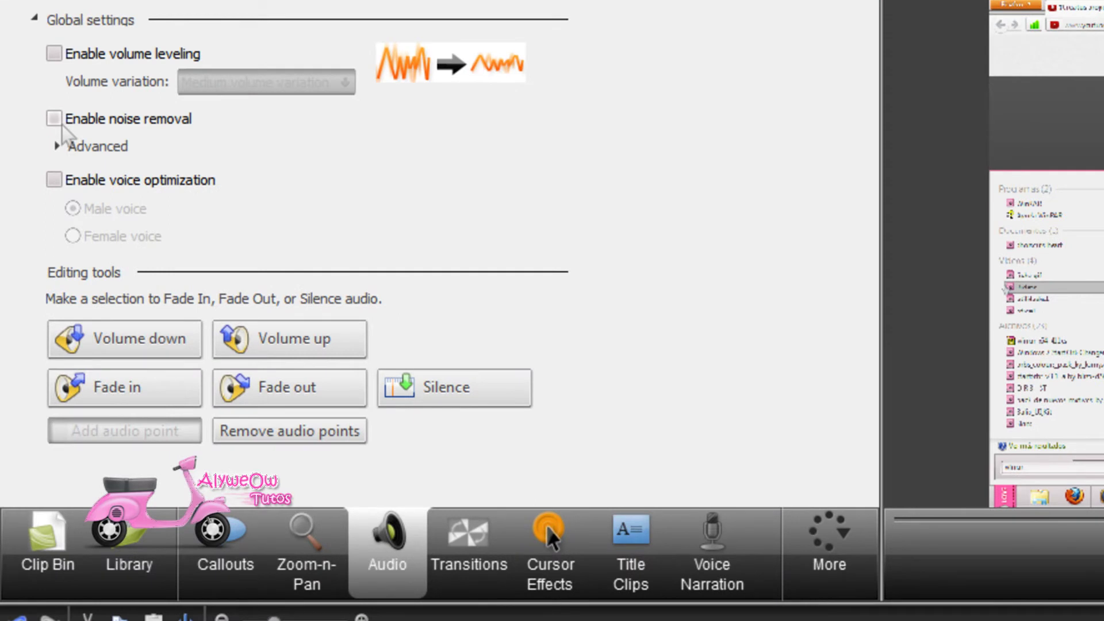
{"action": "left_click", "coordinate": [56, 119]}
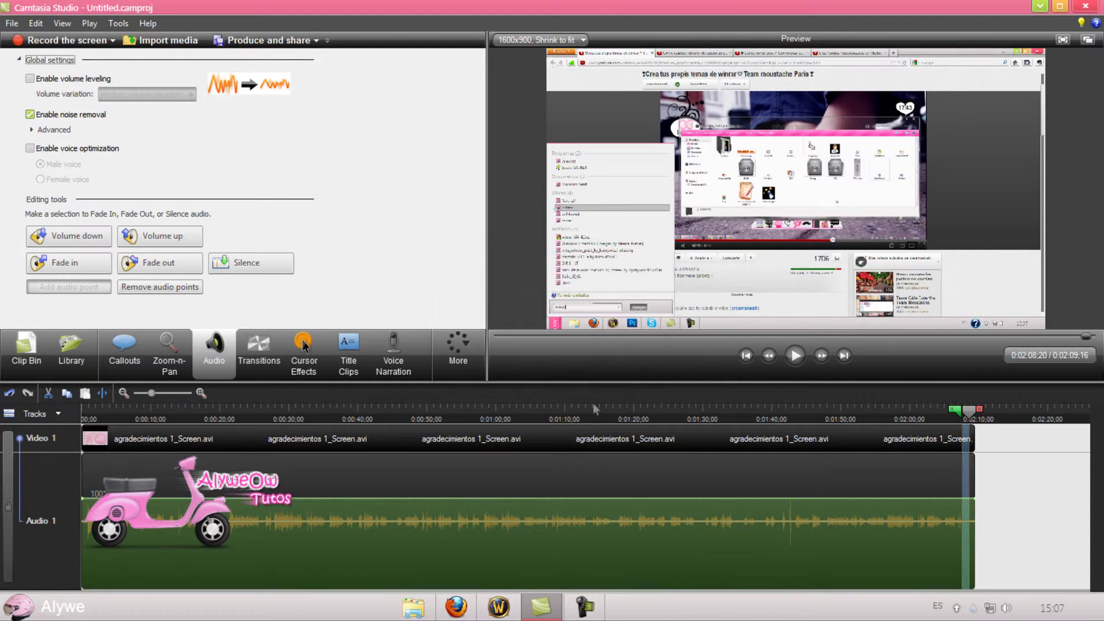
Step: Select everything on the timeline and place the playhead at 0:00:58;12
{"action": "key", "text": "ctrl+a"}
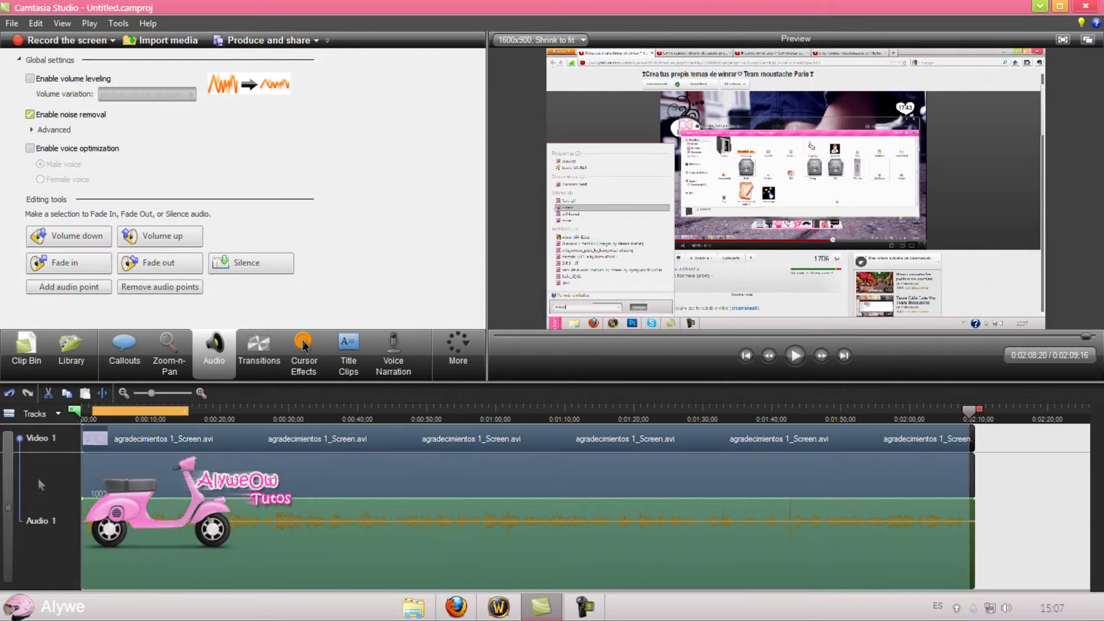
{"action": "left_click", "coordinate": [485, 413]}
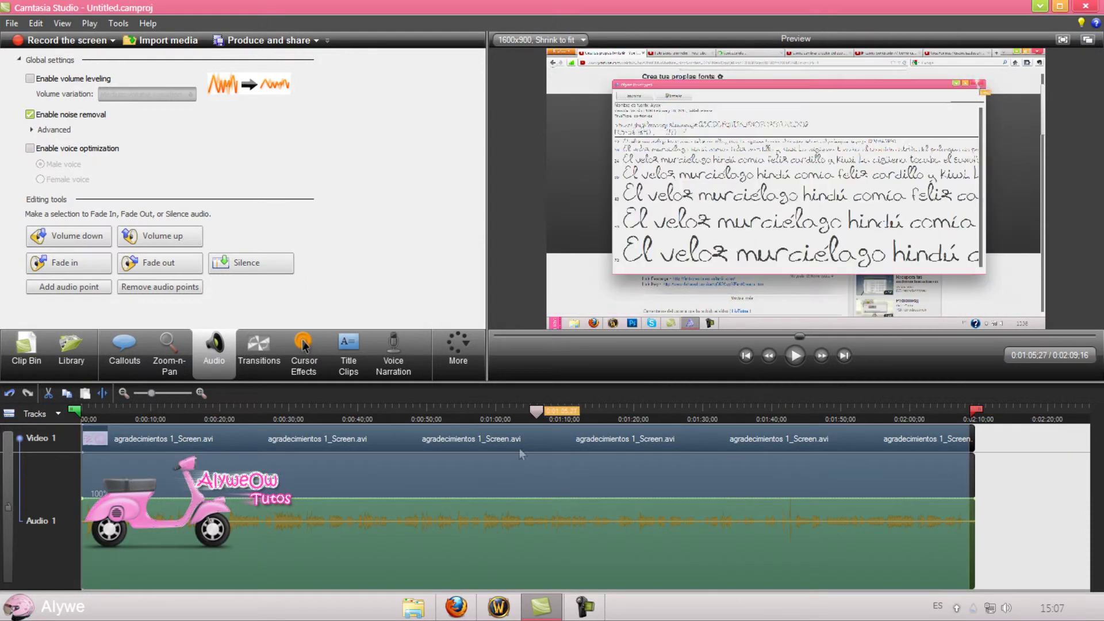
{"action": "left_click_drag", "start_coordinate": [975, 409], "coordinate": [982, 409]}
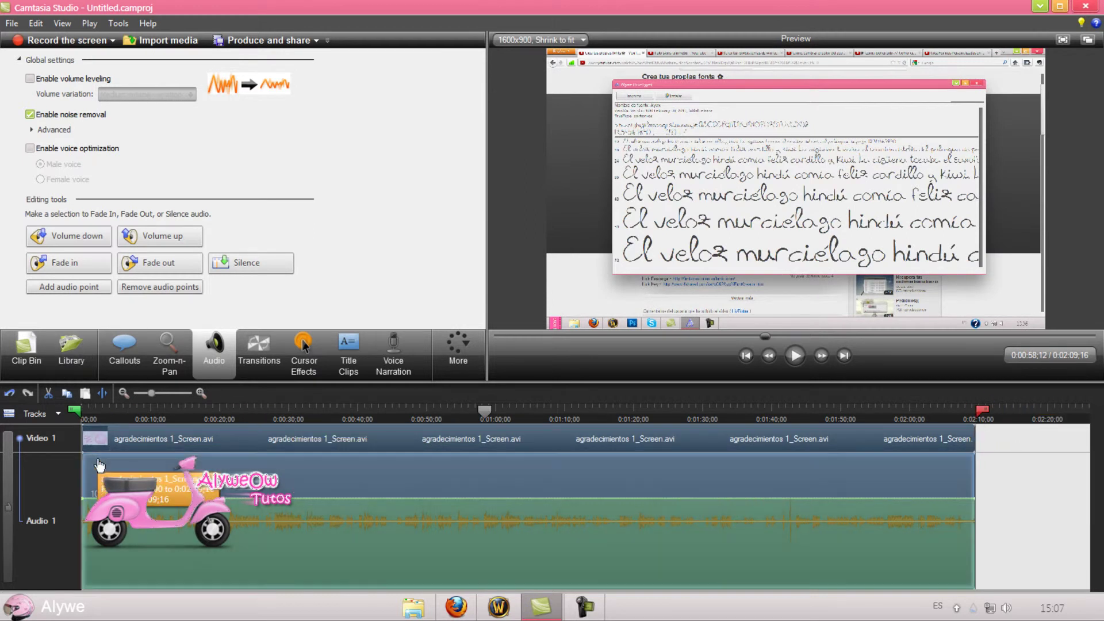
Step: Examine the advanced noise removal options and try the voice optimization setting, leaving it disabled
{"action": "left_click", "coordinate": [33, 131]}
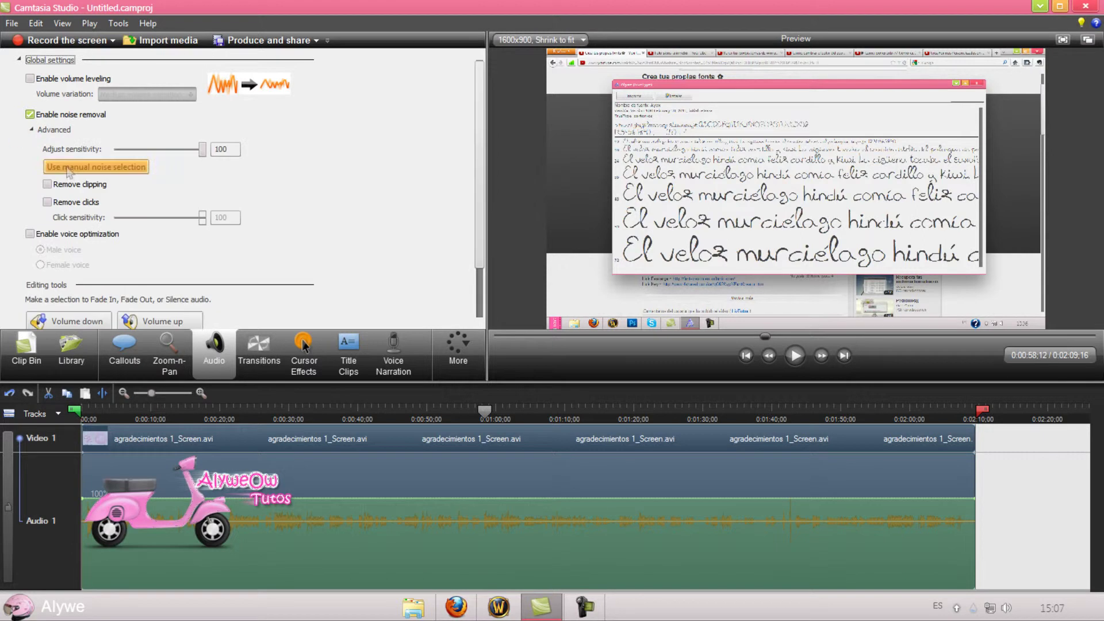
{"action": "left_click", "coordinate": [30, 130]}
{"action": "left_click", "coordinate": [30, 148]}
{"action": "left_click", "coordinate": [29, 149]}
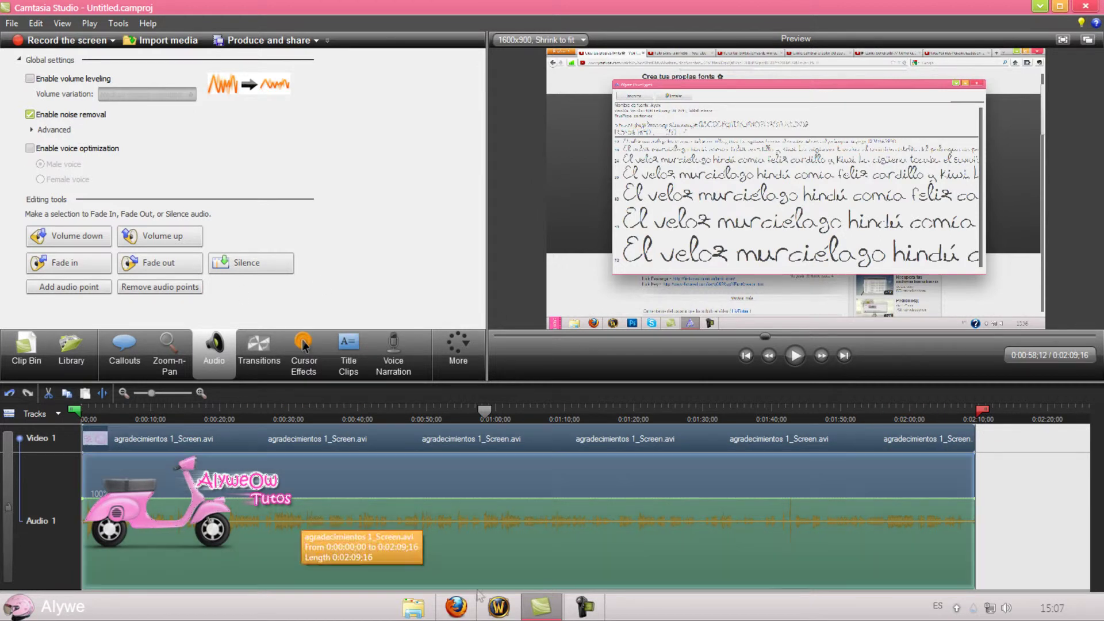
Step: Return the playhead to the start of the timeline and show the callout options
{"action": "left_click_drag", "start_coordinate": [484, 410], "coordinate": [72, 441]}
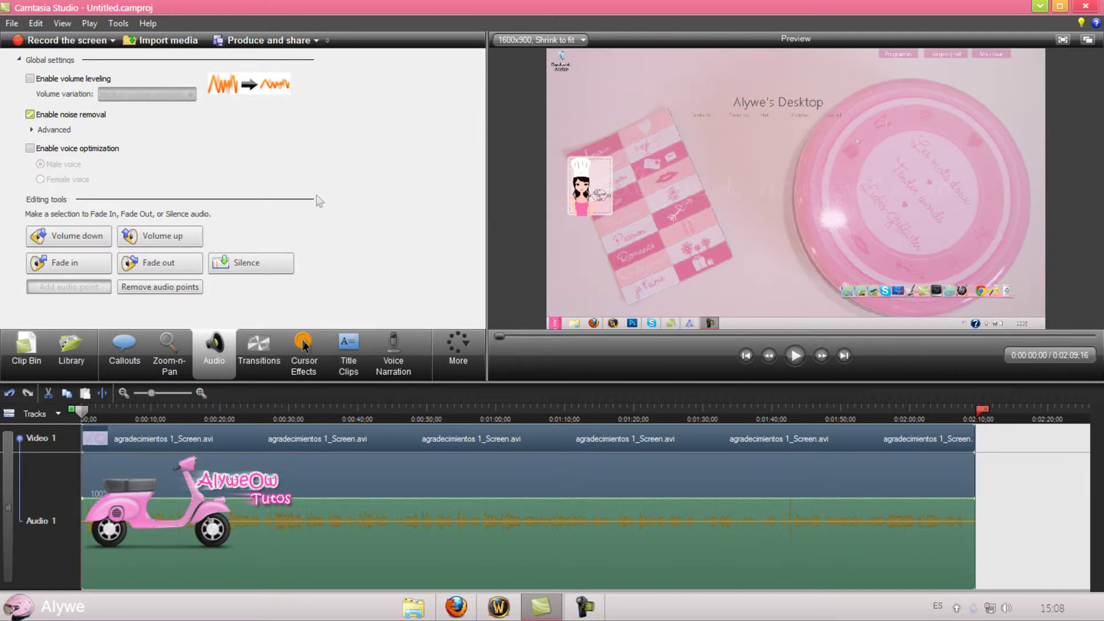
{"action": "left_click", "coordinate": [130, 351]}
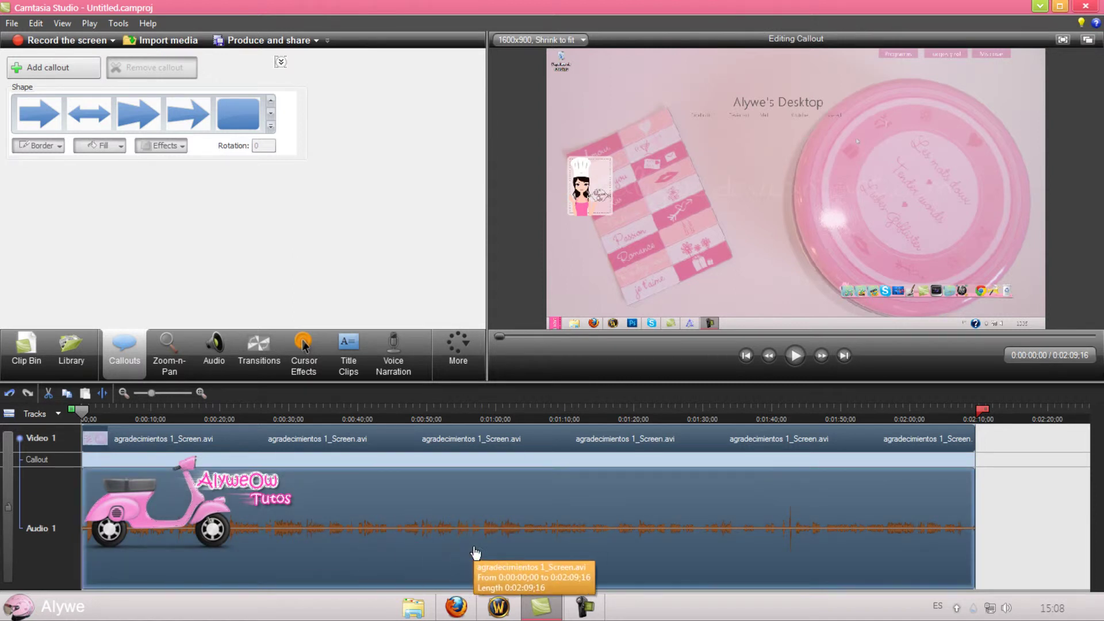
{"action": "mouse_move", "coordinate": [826, 526]}
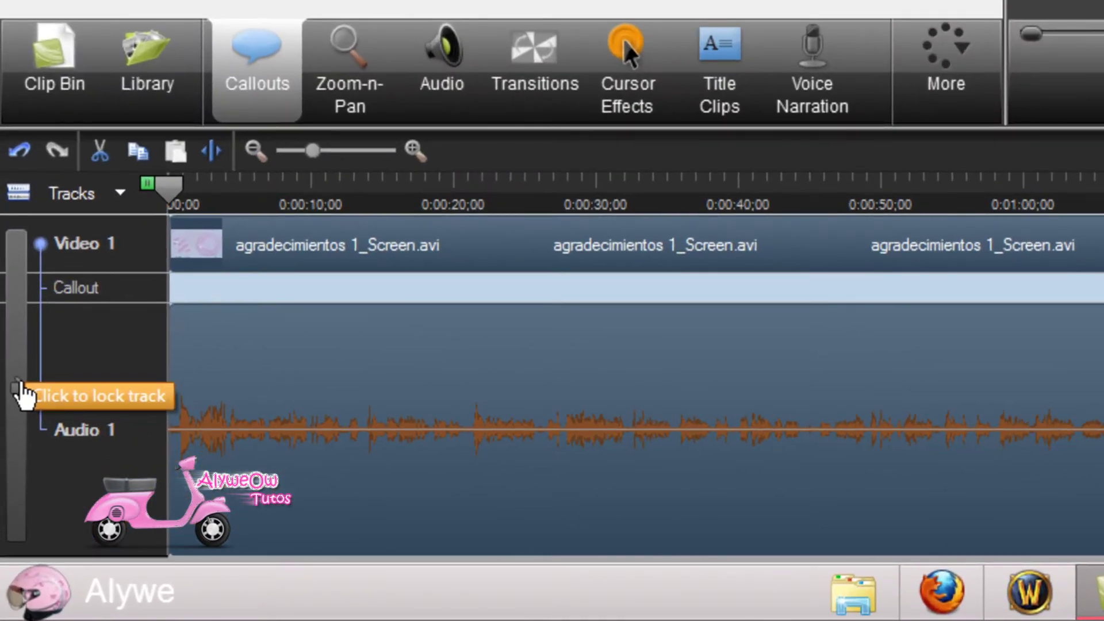
Step: Add the Audio 2 track to the timeline, keeping the Video 1 track locked only while doing so
{"action": "left_click", "coordinate": [19, 385]}
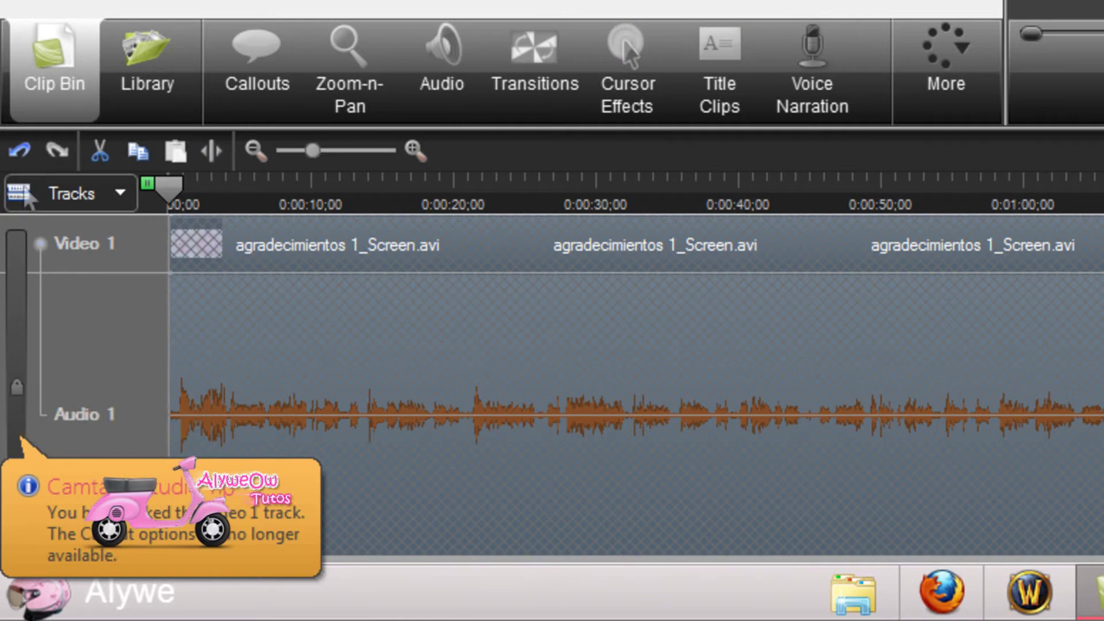
{"action": "left_click", "coordinate": [26, 196]}
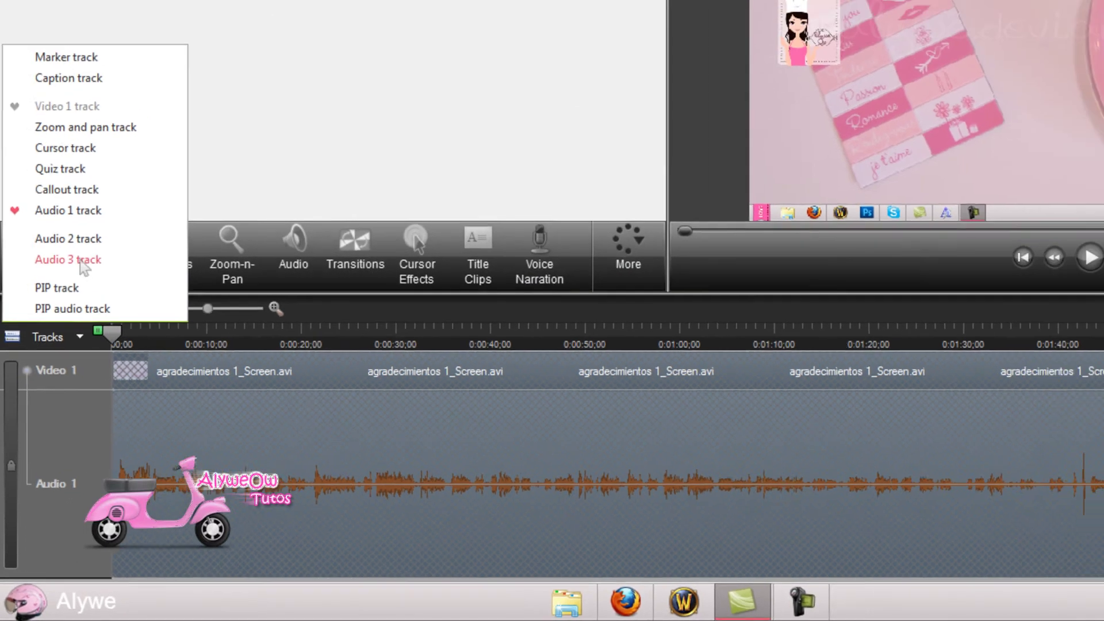
{"action": "left_click", "coordinate": [68, 238]}
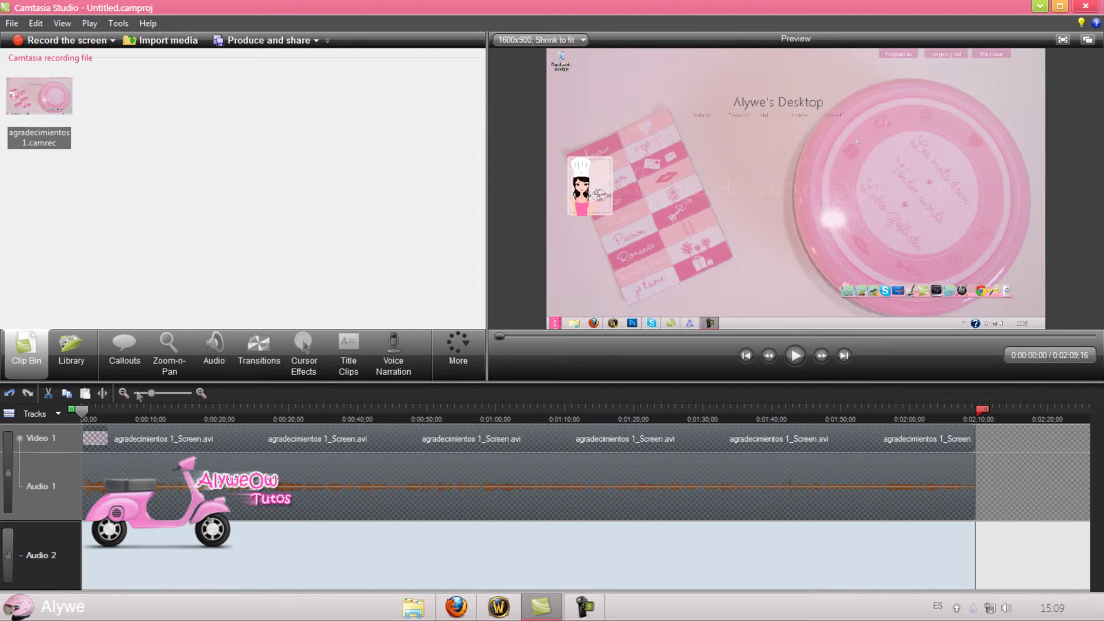
{"action": "left_click", "coordinate": [12, 477]}
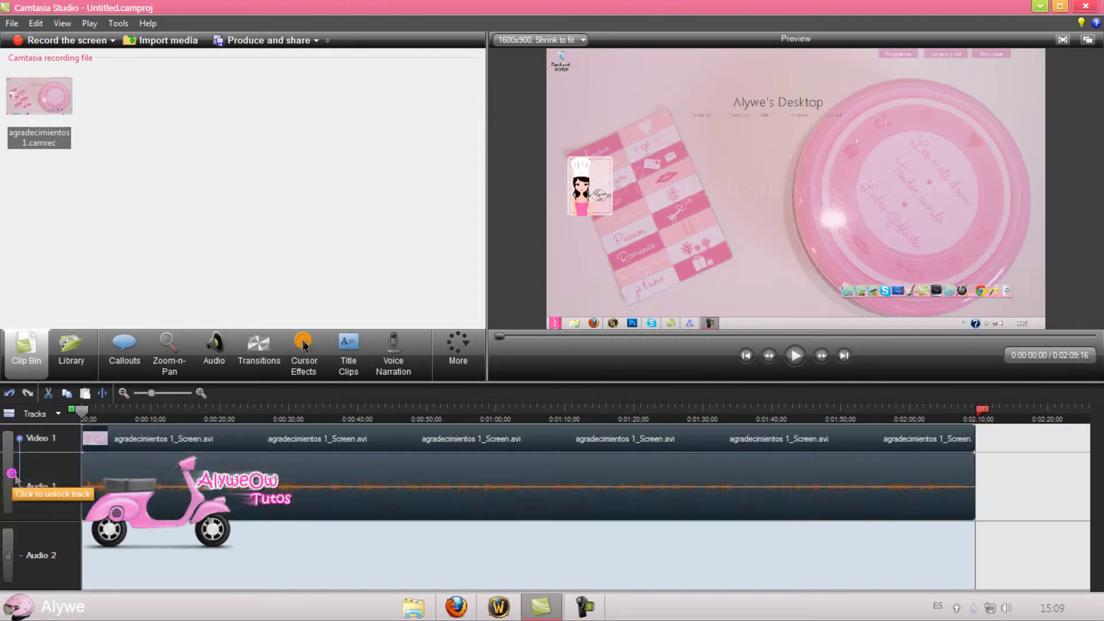
Step: Add a Zoom-n-Pan keyframe at 0:00:37;09, framing the embedded video player at 203% scale
{"action": "left_click", "coordinate": [167, 353]}
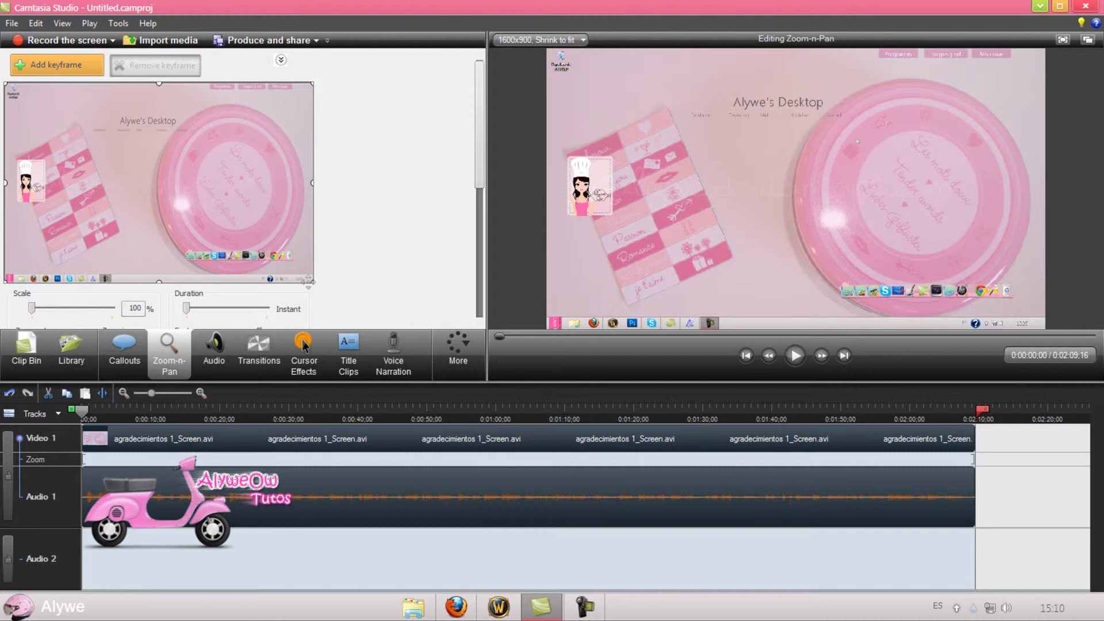
{"action": "left_click", "coordinate": [184, 412]}
{"action": "left_click", "coordinate": [339, 411]}
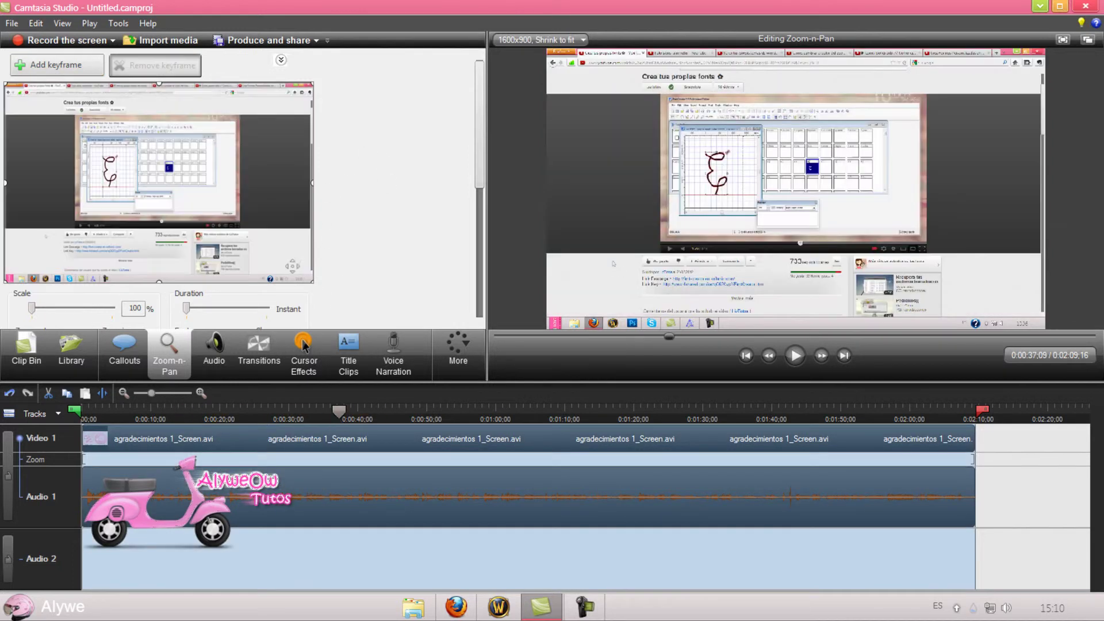
{"action": "left_click_drag", "start_coordinate": [314, 283], "coordinate": [165, 189]}
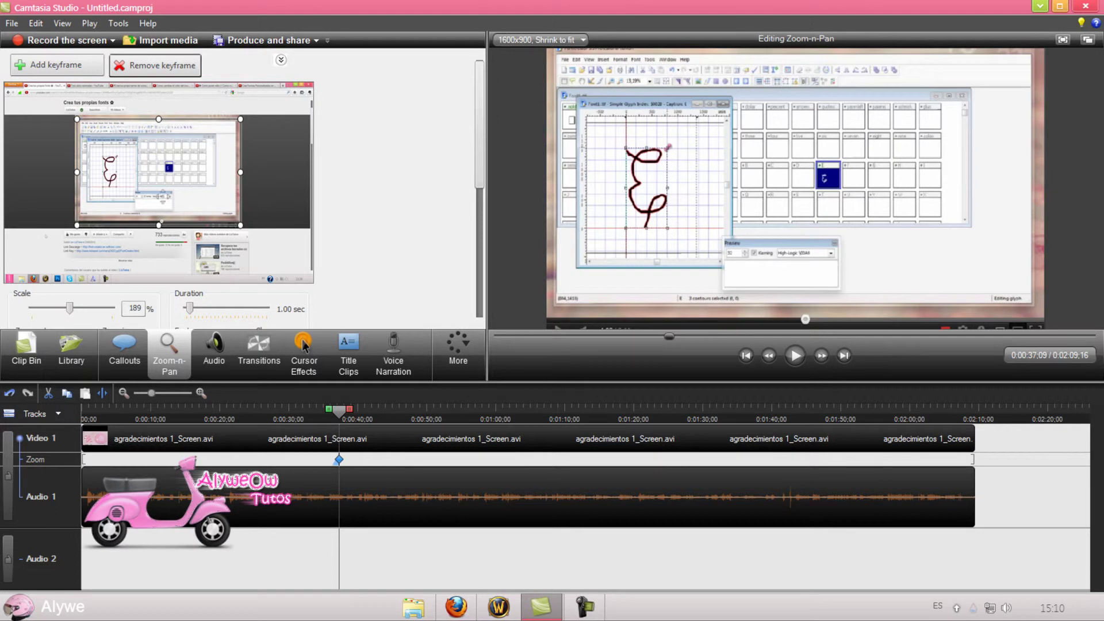
{"action": "left_click_drag", "start_coordinate": [240, 225], "coordinate": [172, 174]}
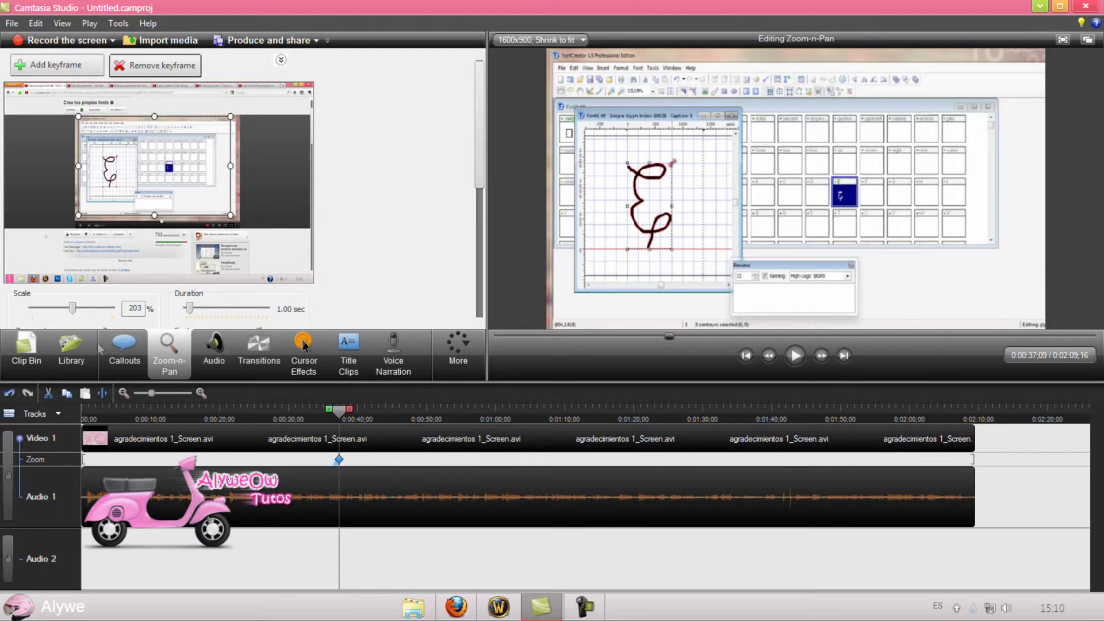
Step: Show the voice narration recording options and return to the clip bin
{"action": "left_click", "coordinate": [27, 350]}
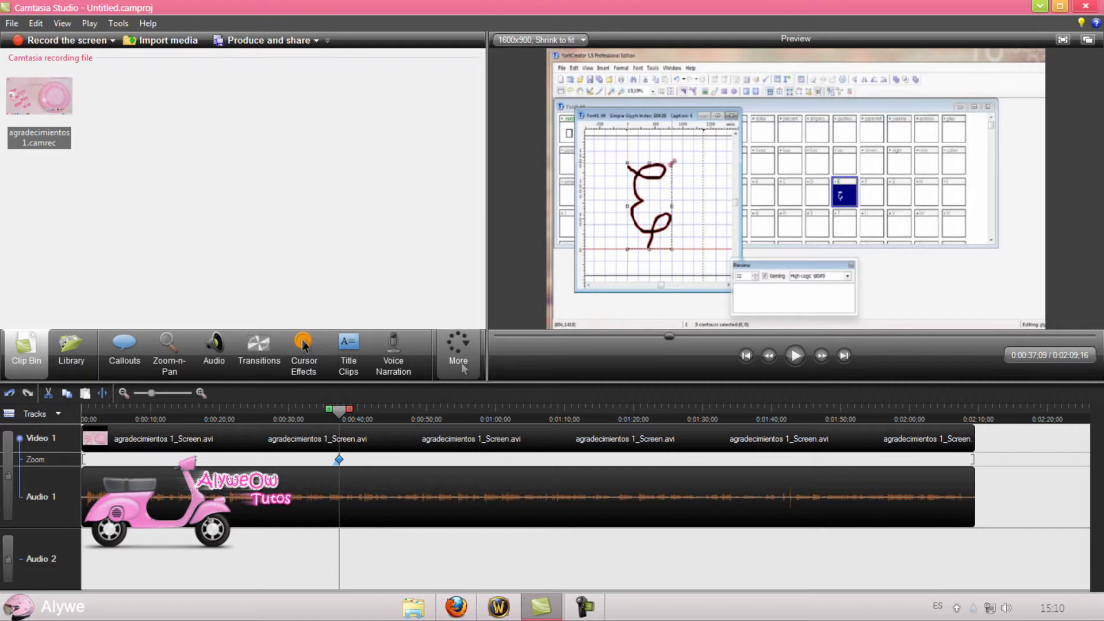
{"action": "left_click", "coordinate": [404, 375]}
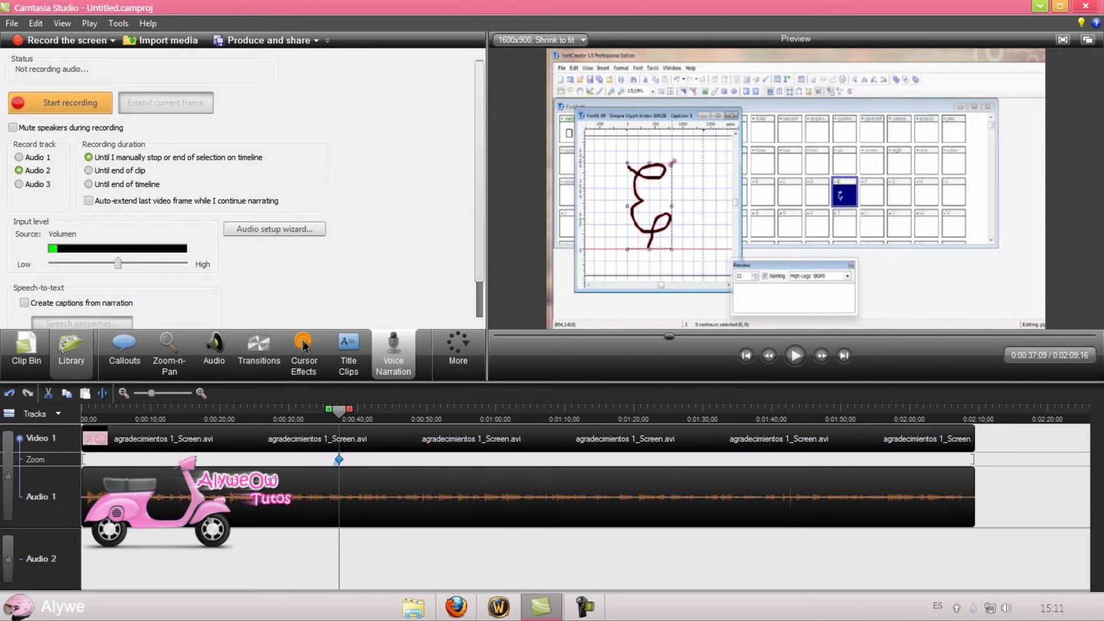
{"action": "left_click", "coordinate": [27, 348]}
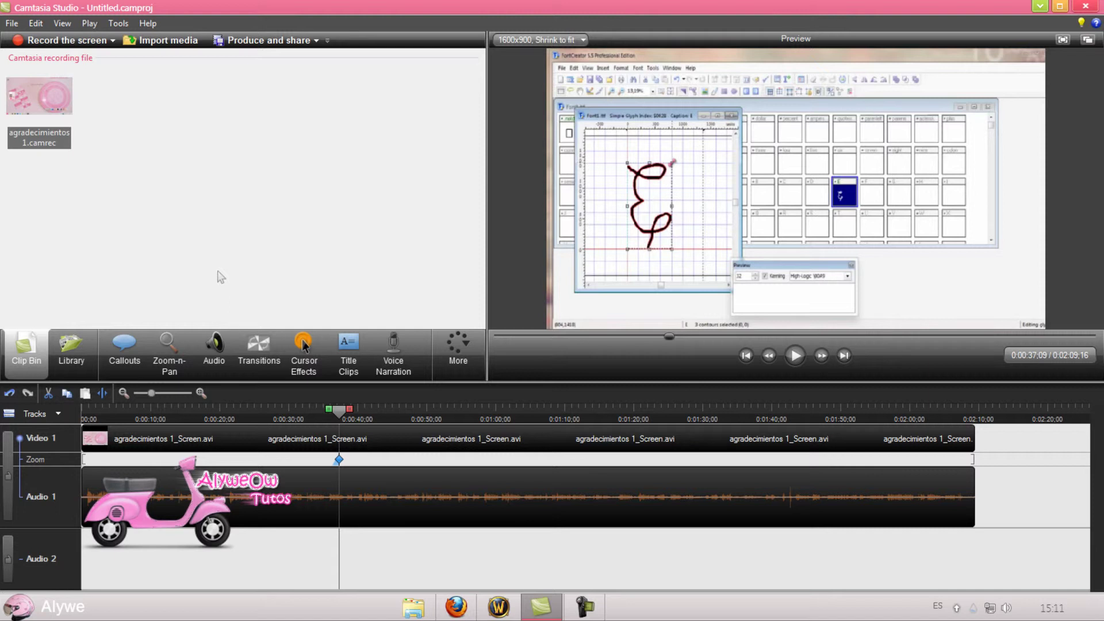
Step: Start producing the video, open the production preset manager and select the HD Full 1080 preset
{"action": "left_click", "coordinate": [240, 42]}
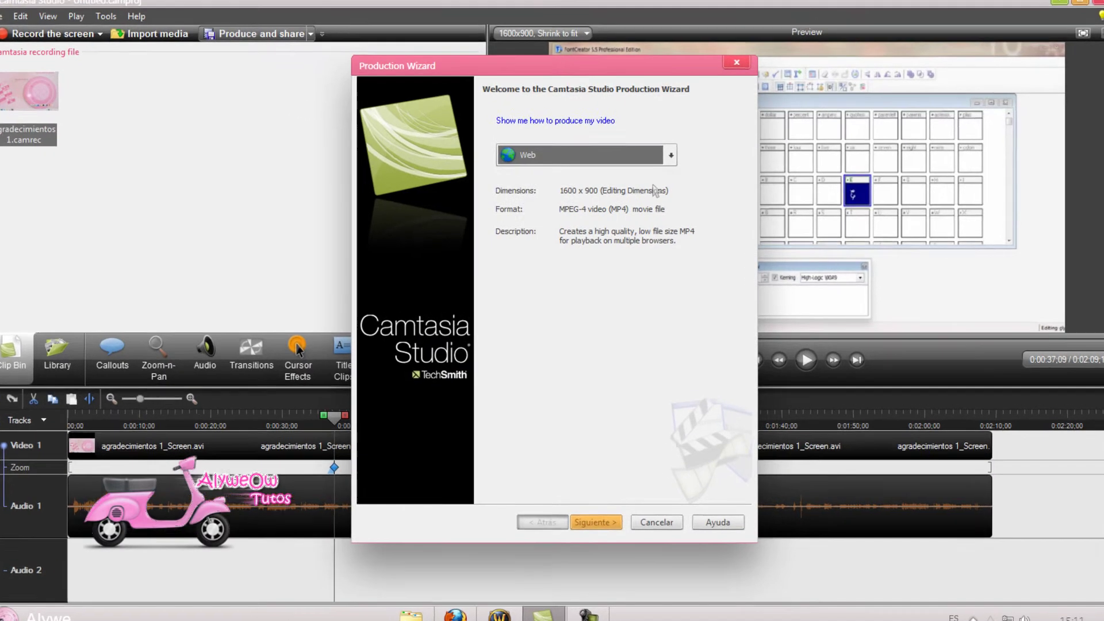
{"action": "left_click", "coordinate": [664, 156]}
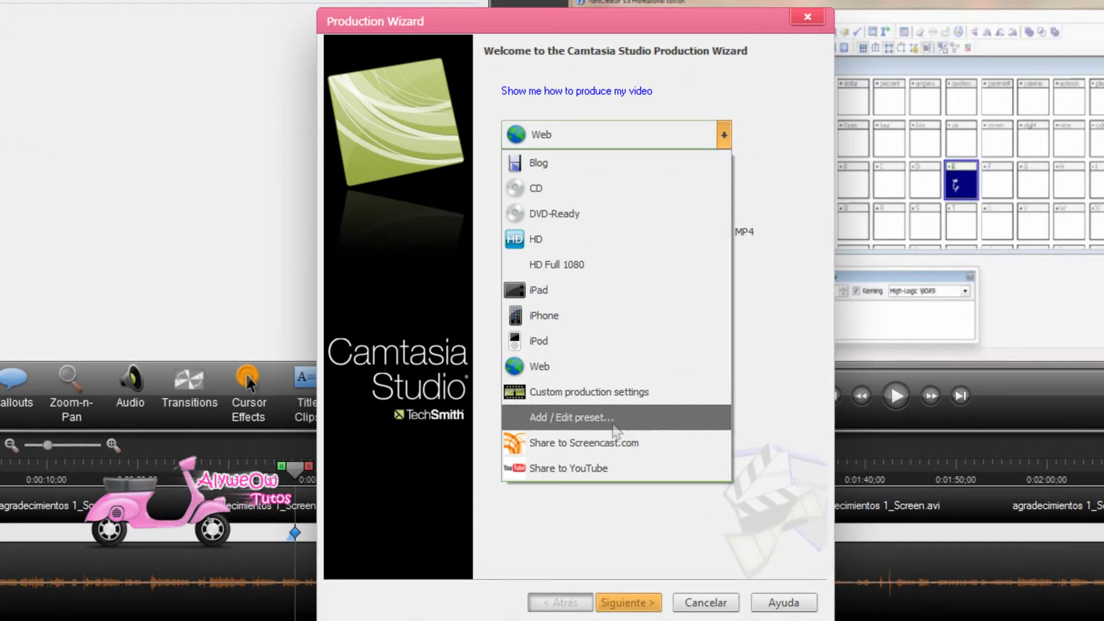
{"action": "left_click", "coordinate": [614, 427]}
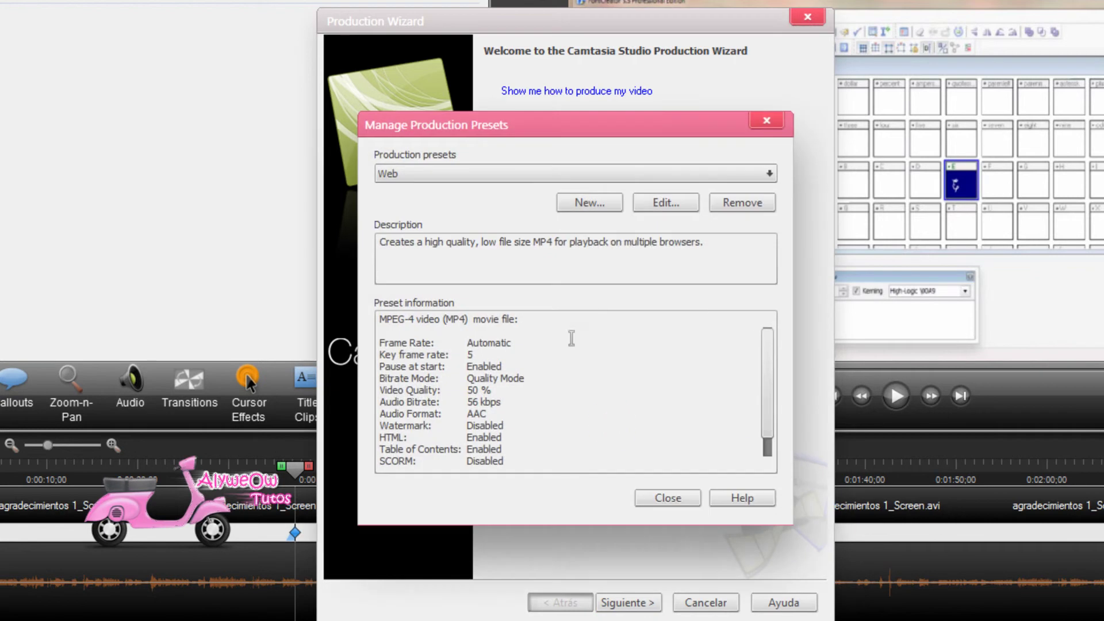
{"action": "left_click", "coordinate": [458, 174]}
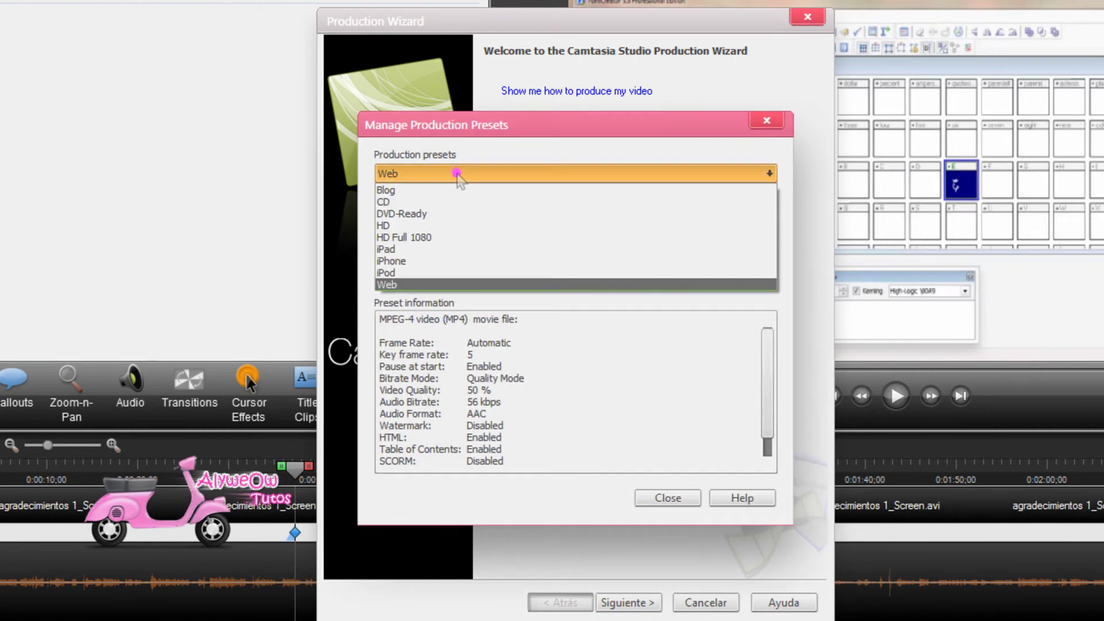
{"action": "left_click", "coordinate": [450, 238]}
Step: Create a new production preset named "Youtube HD Full" with the MP4/FLV/SWF Flash output format
{"action": "left_click", "coordinate": [569, 206]}
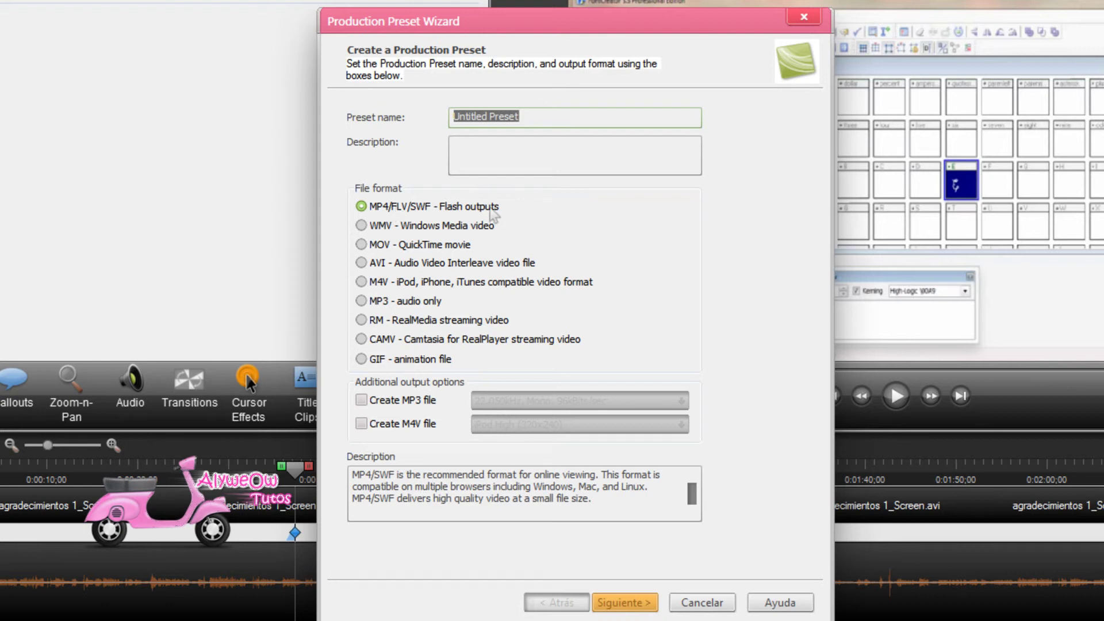
{"action": "type", "text": "You"}
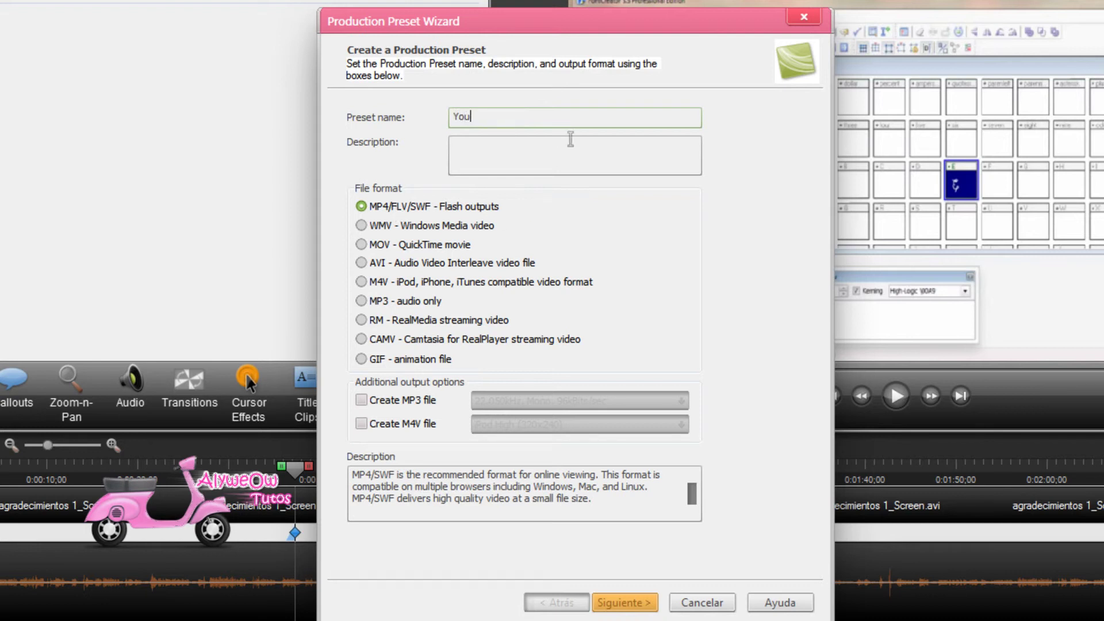
{"action": "type", "text": "tube HD Full"}
{"action": "left_click", "coordinate": [570, 141]}
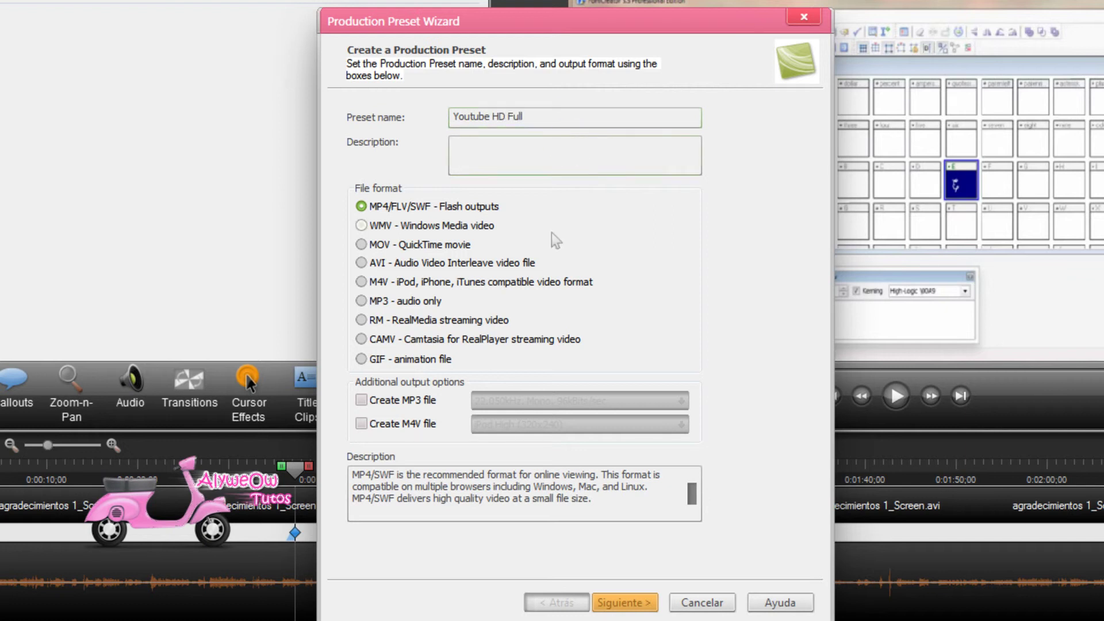
{"action": "left_click", "coordinate": [634, 603]}
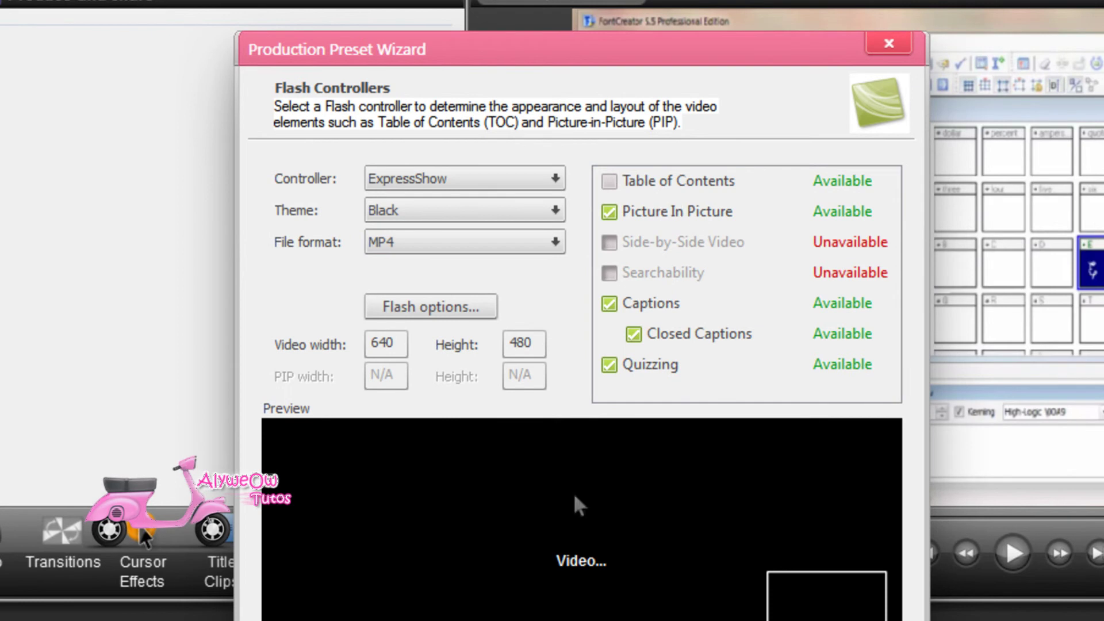
Step: Set the preset's video width to 1920 and height to 1080, and proceed to the video options
{"action": "double_click", "coordinate": [404, 352]}
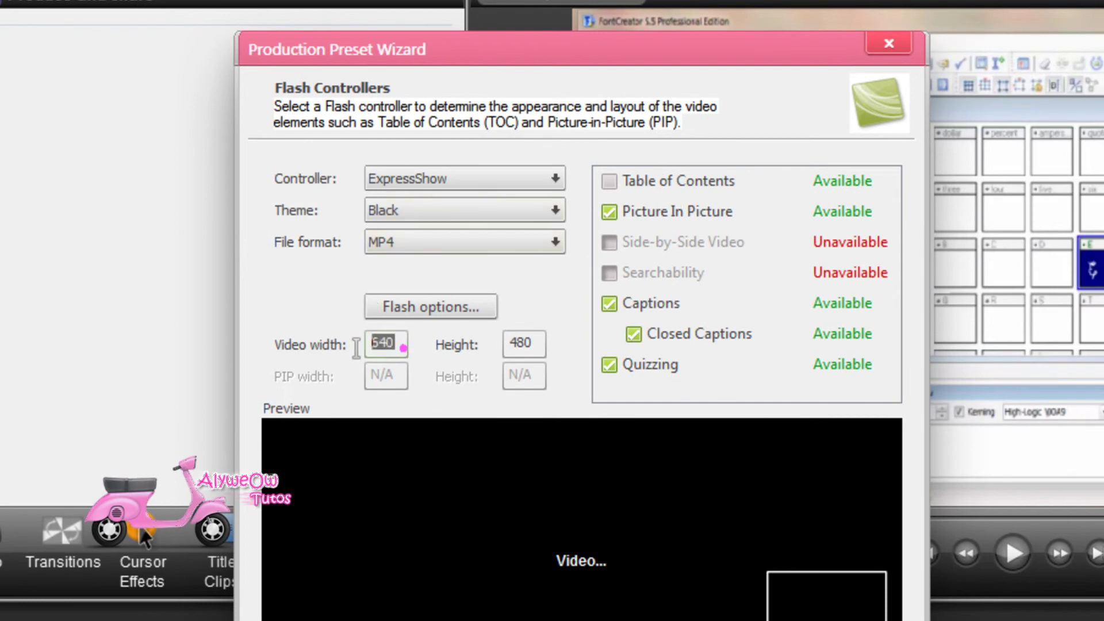
{"action": "type", "text": "1920"}
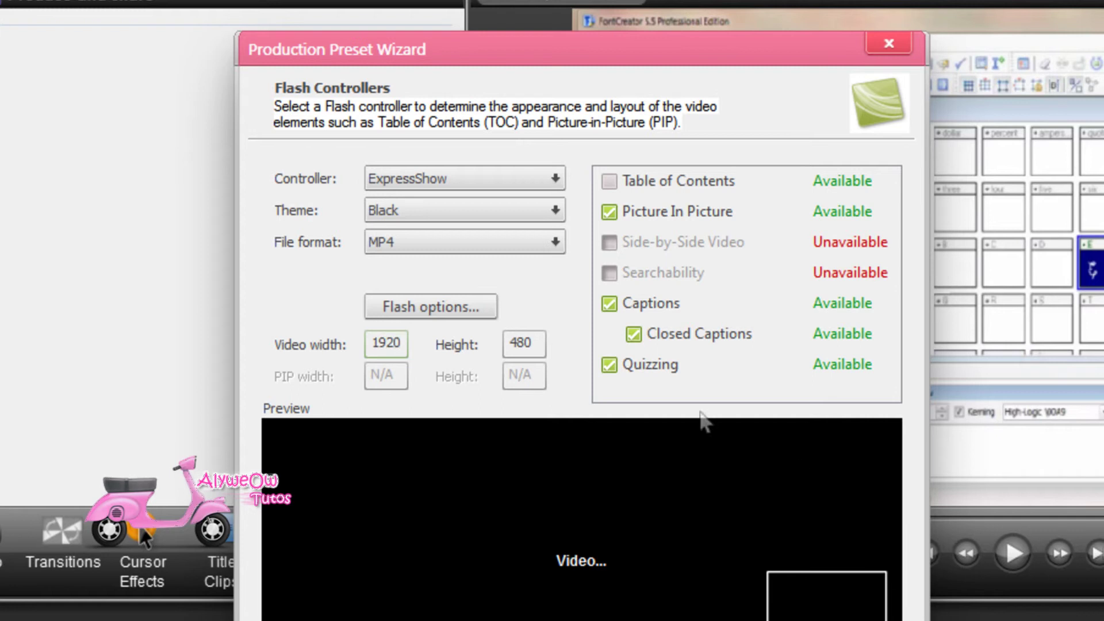
{"action": "double_click", "coordinate": [516, 343]}
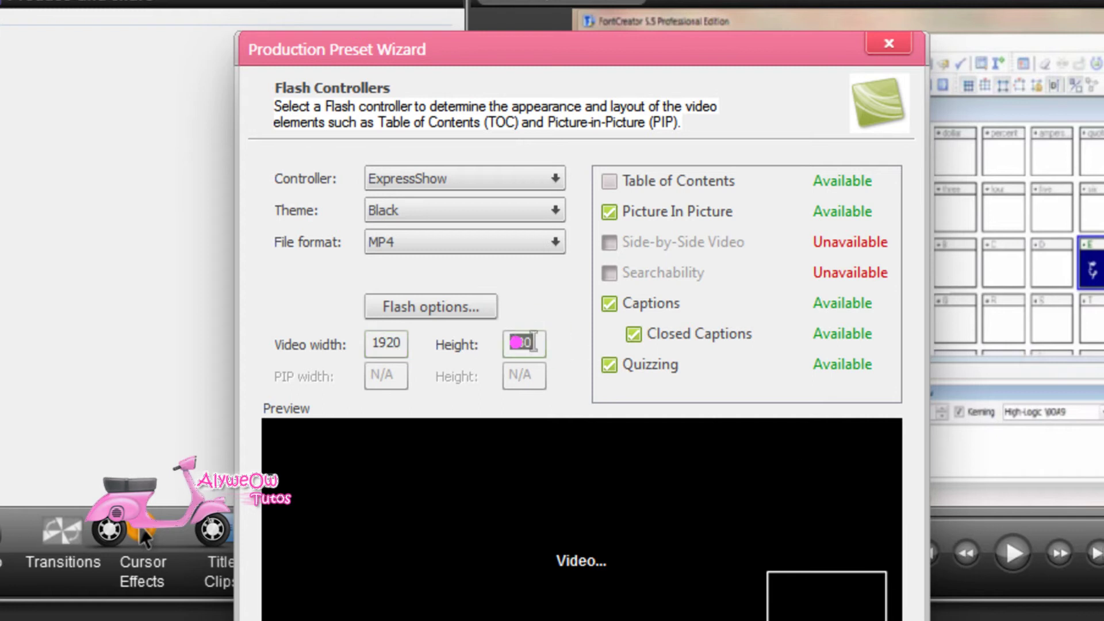
{"action": "type", "text": "1080"}
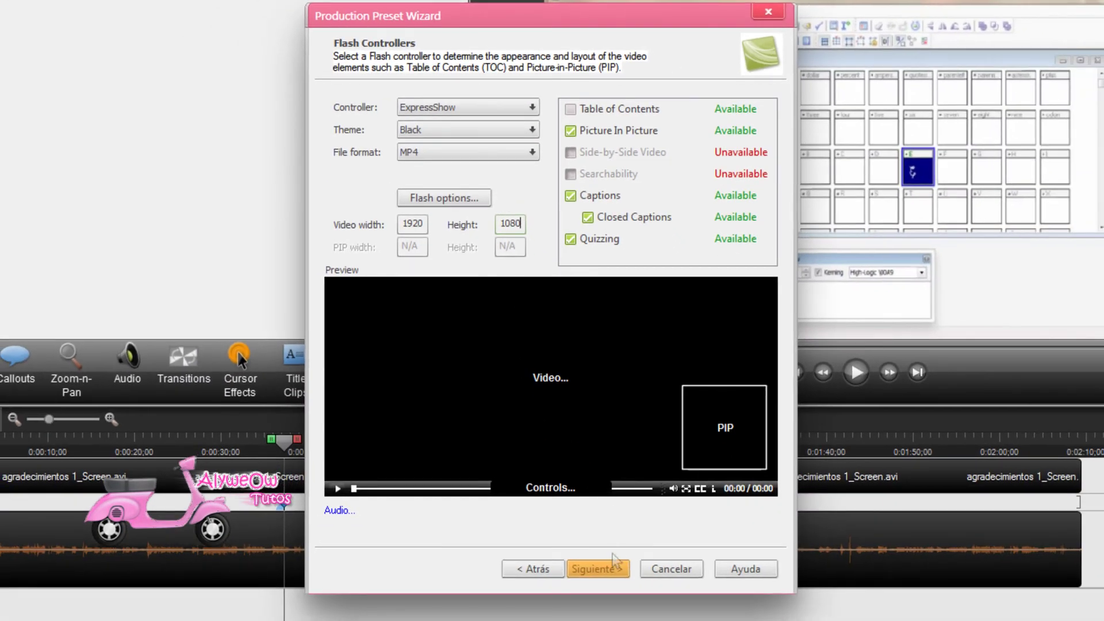
{"action": "left_click", "coordinate": [604, 575]}
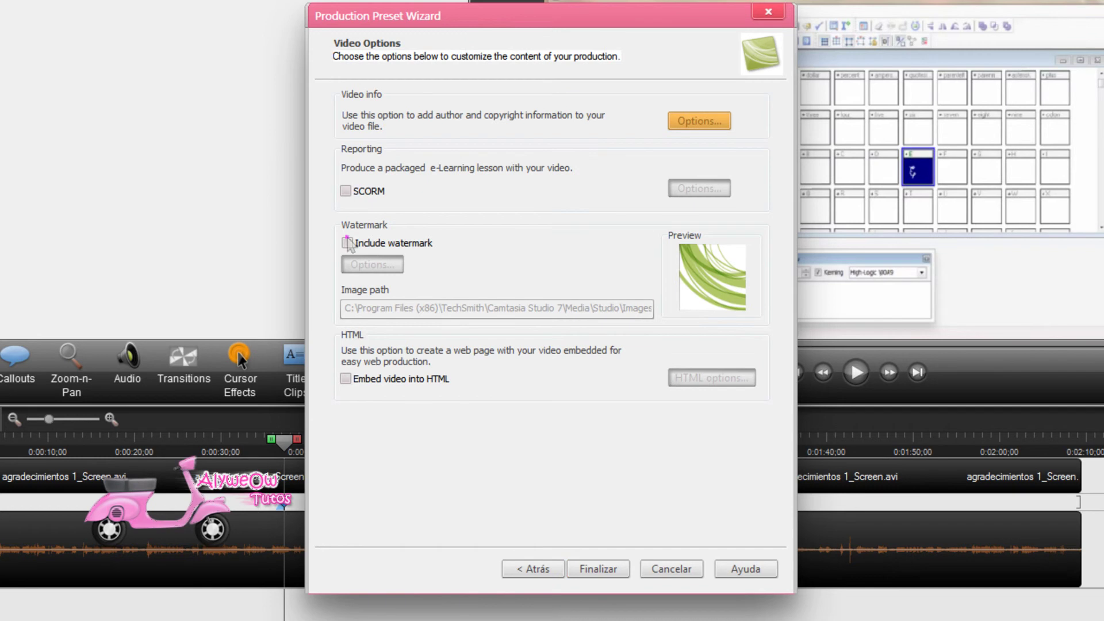
Step: Include a watermark in the production preset and open the watermark options
{"action": "left_click", "coordinate": [348, 243]}
{"action": "left_click", "coordinate": [382, 268]}
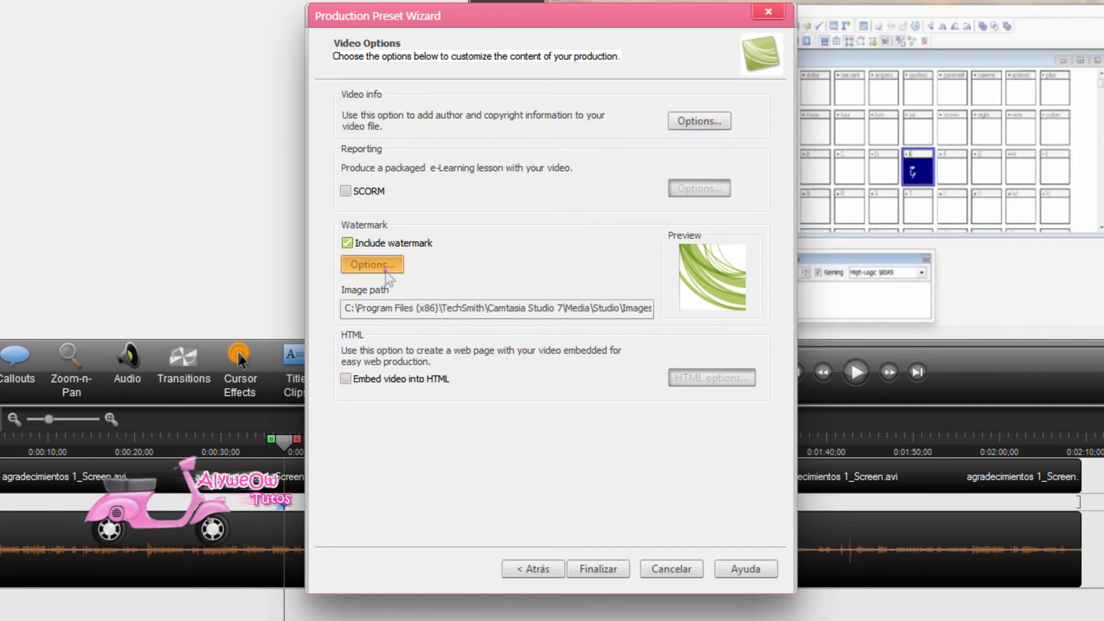